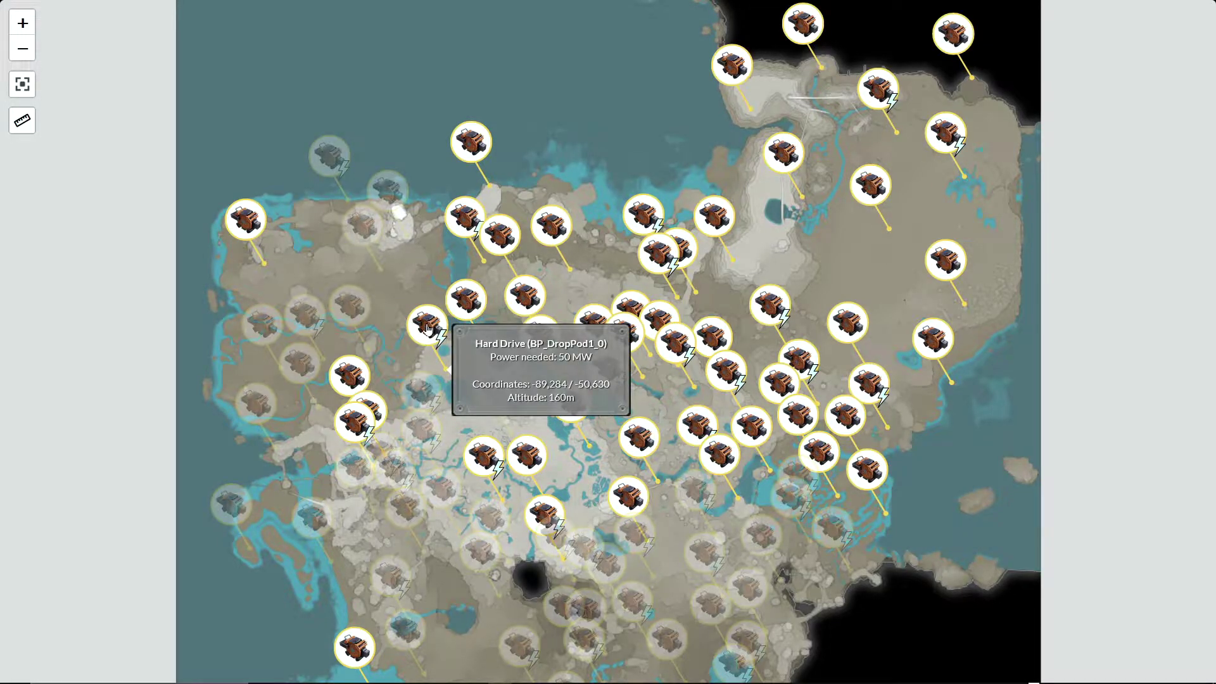
pyautogui.scroll(1, 432, 409)
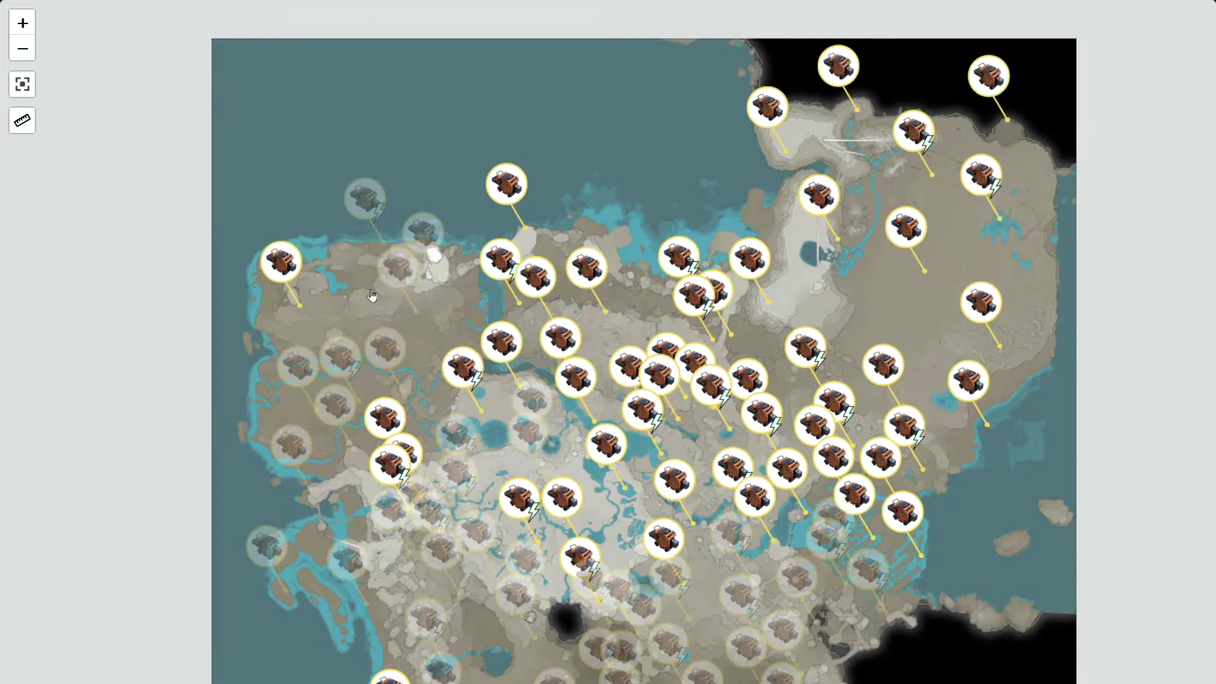
# Step: Pan the full-screen map left, up and then down-right
pyautogui.moveTo(415, 319); pyautogui.dragTo(329, 323)
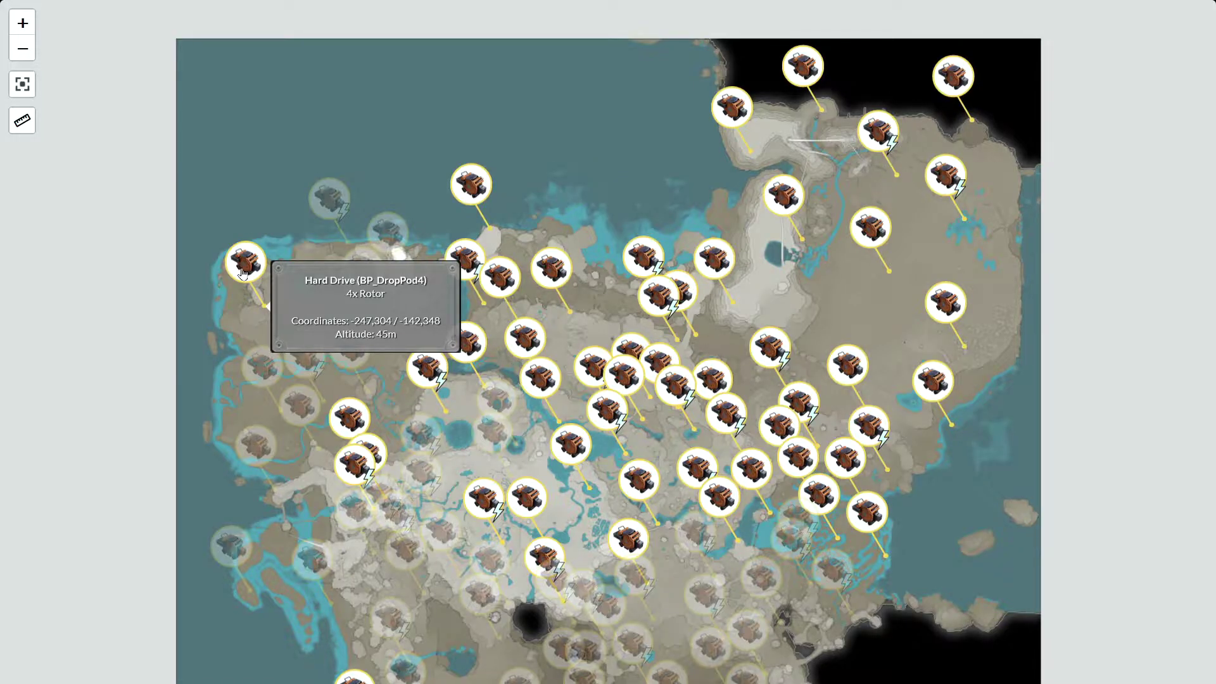
pyautogui.scroll(3, 580, 323)
pyautogui.scroll(-3, 581, 323)
pyautogui.scroll(1, 469, 359)
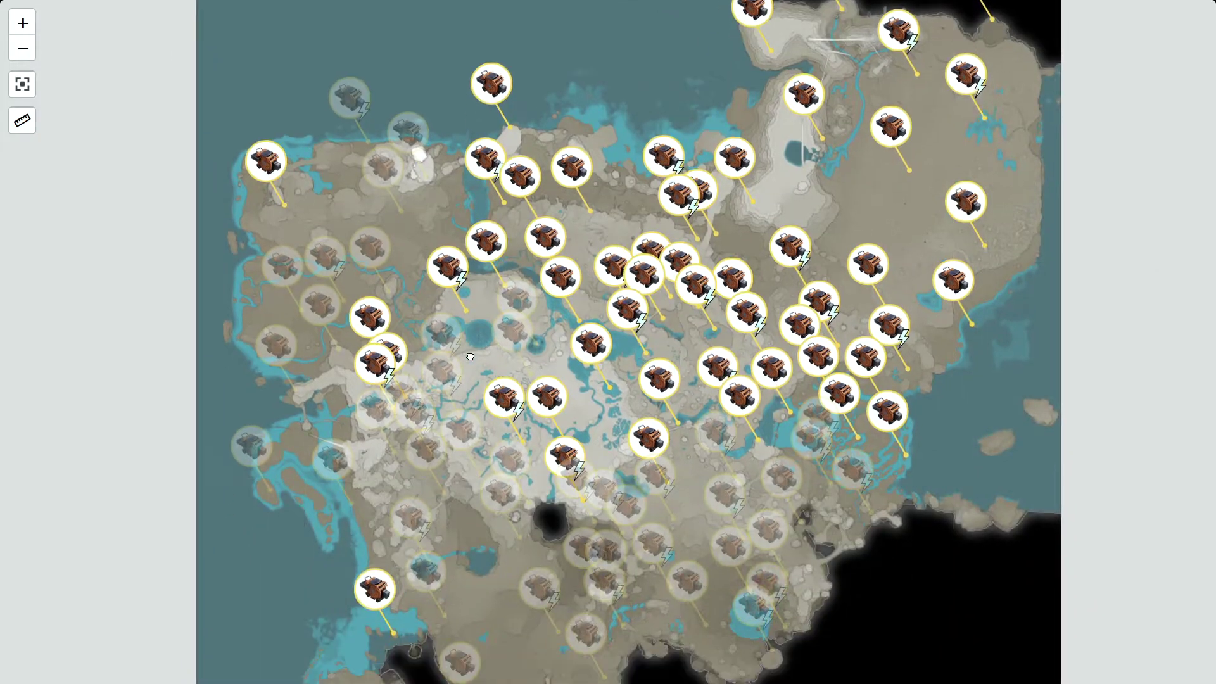
pyautogui.moveTo(468, 359); pyautogui.dragTo(449, 354)
pyautogui.scroll(-2, 470, 593)
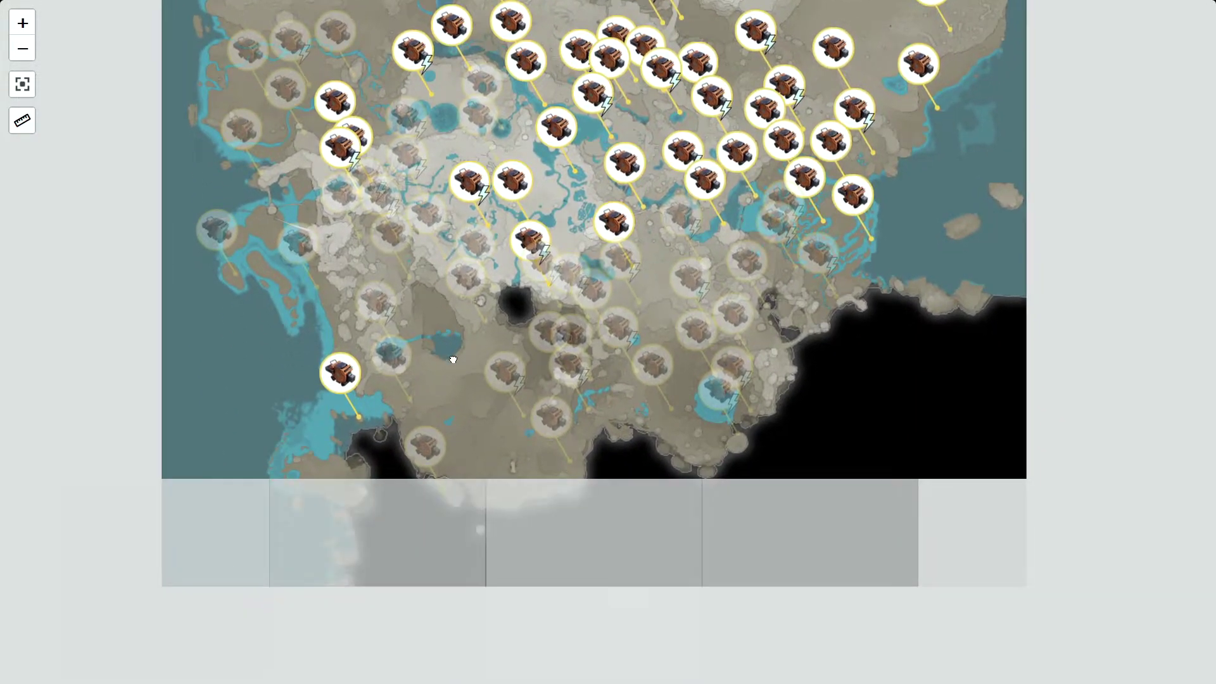
pyautogui.scroll(2, 469, 592)
pyautogui.moveTo(470, 541); pyautogui.dragTo(465, 499)
pyautogui.moveTo(526, 356)
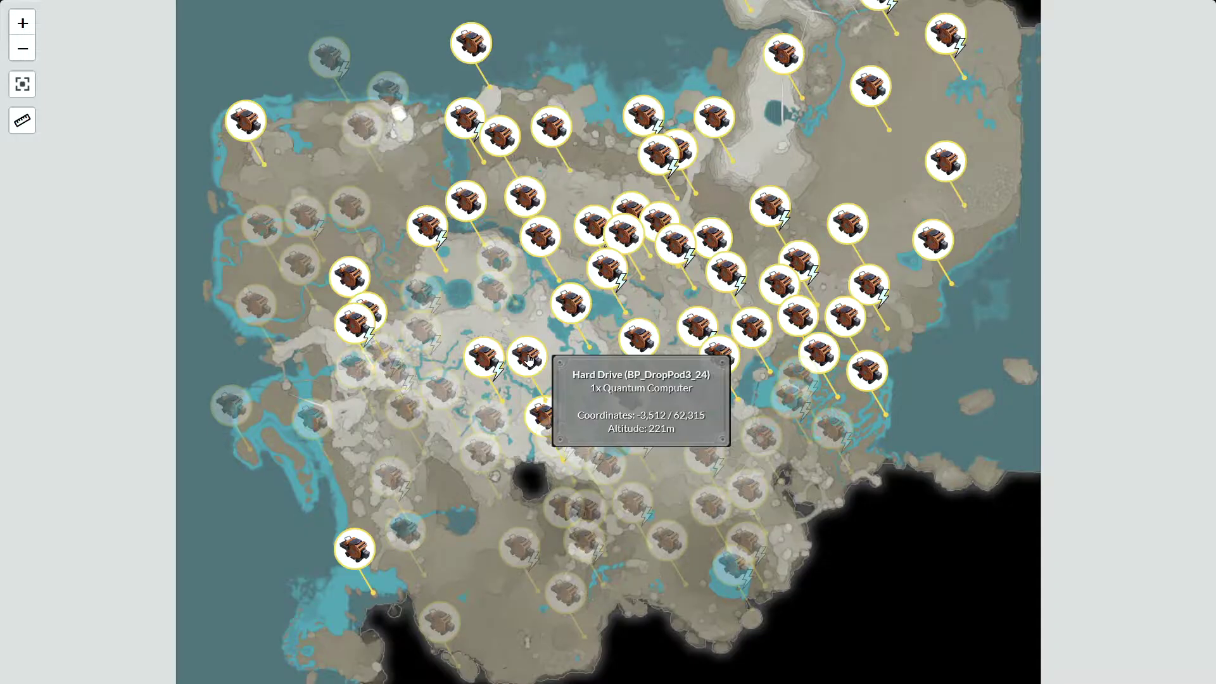
pyautogui.scroll(2, 427, 346)
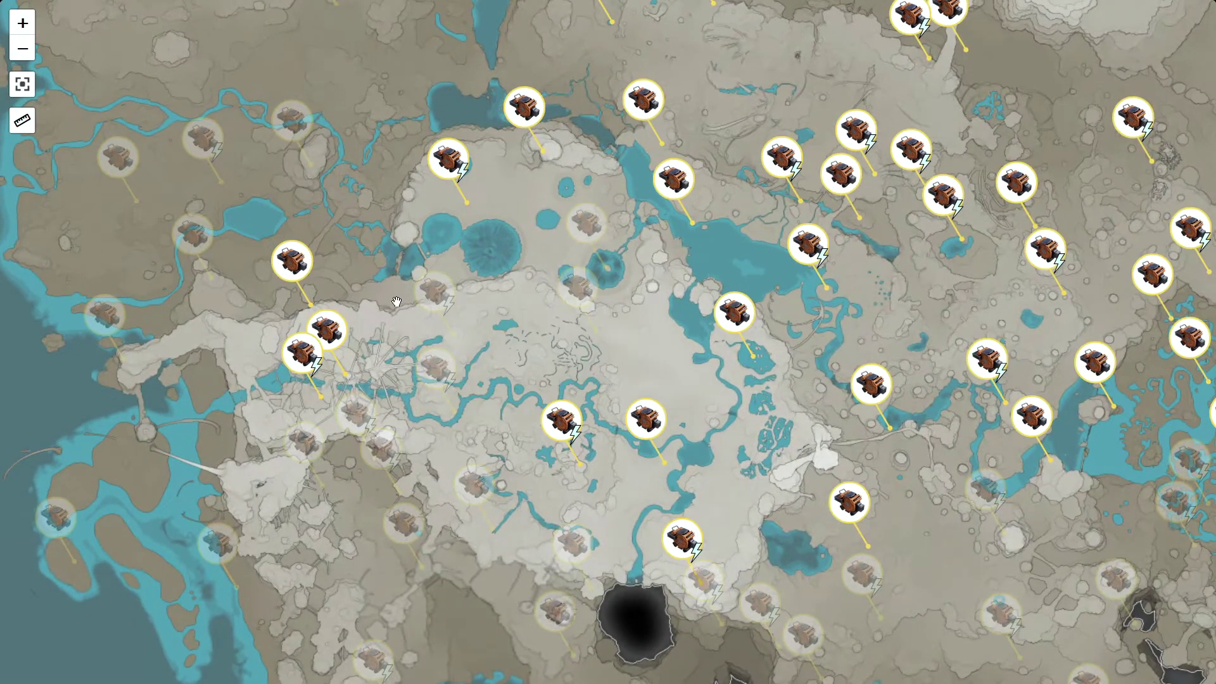
pyautogui.moveTo(387, 302); pyautogui.dragTo(513, 399)
pyautogui.scroll(-2, 505, 400)
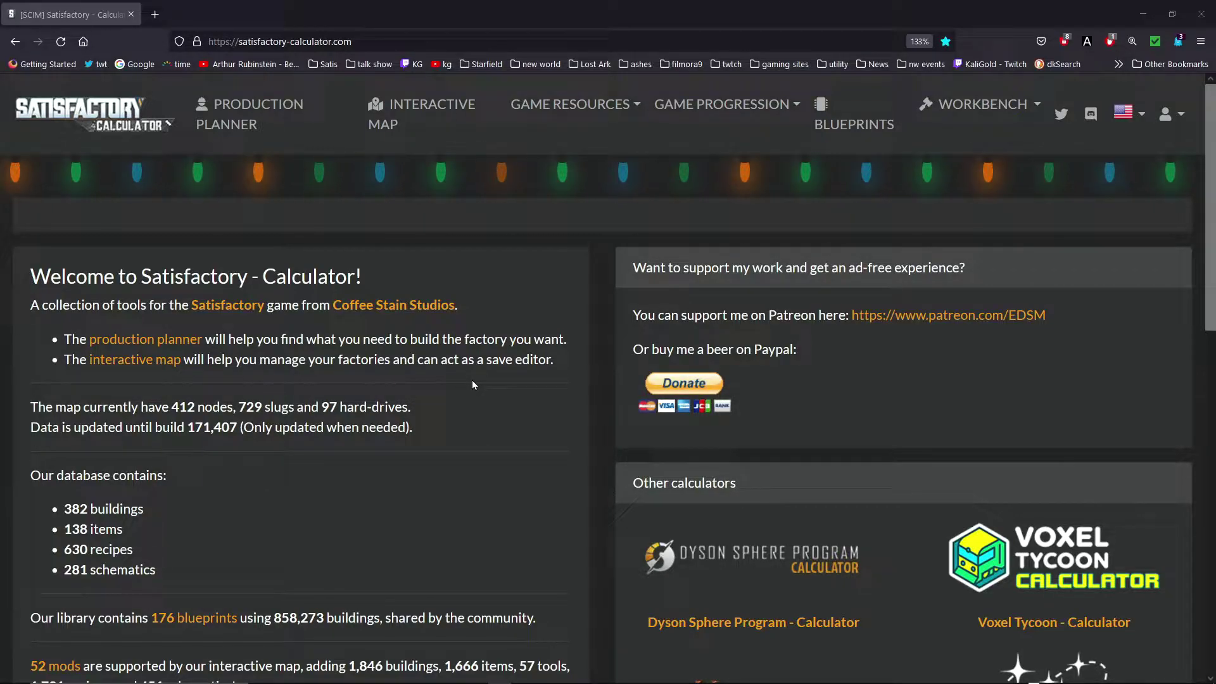
# Step: Open the INTERACTIVE MAP page from the top navigation bar
pyautogui.click(392, 114)
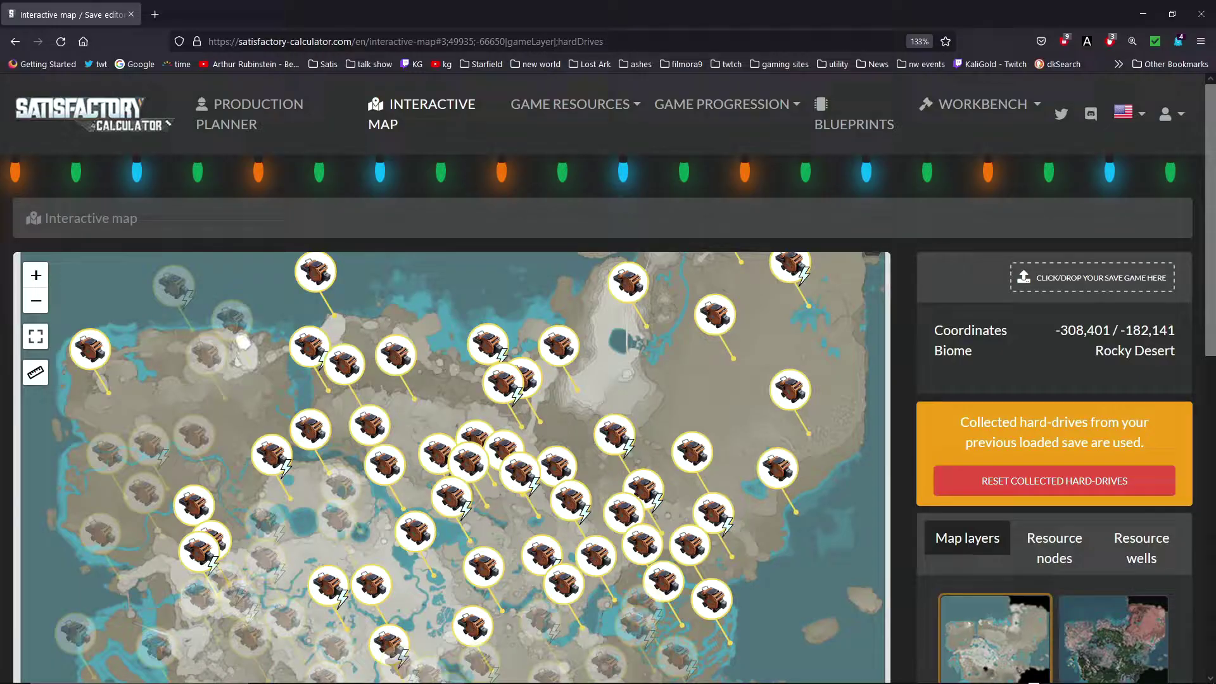
# Step: Drop the save file onto the 'Click/drop your save game here' box to load it
pyautogui.moveTo(1059, 238); pyautogui.dragTo(1059, 277)
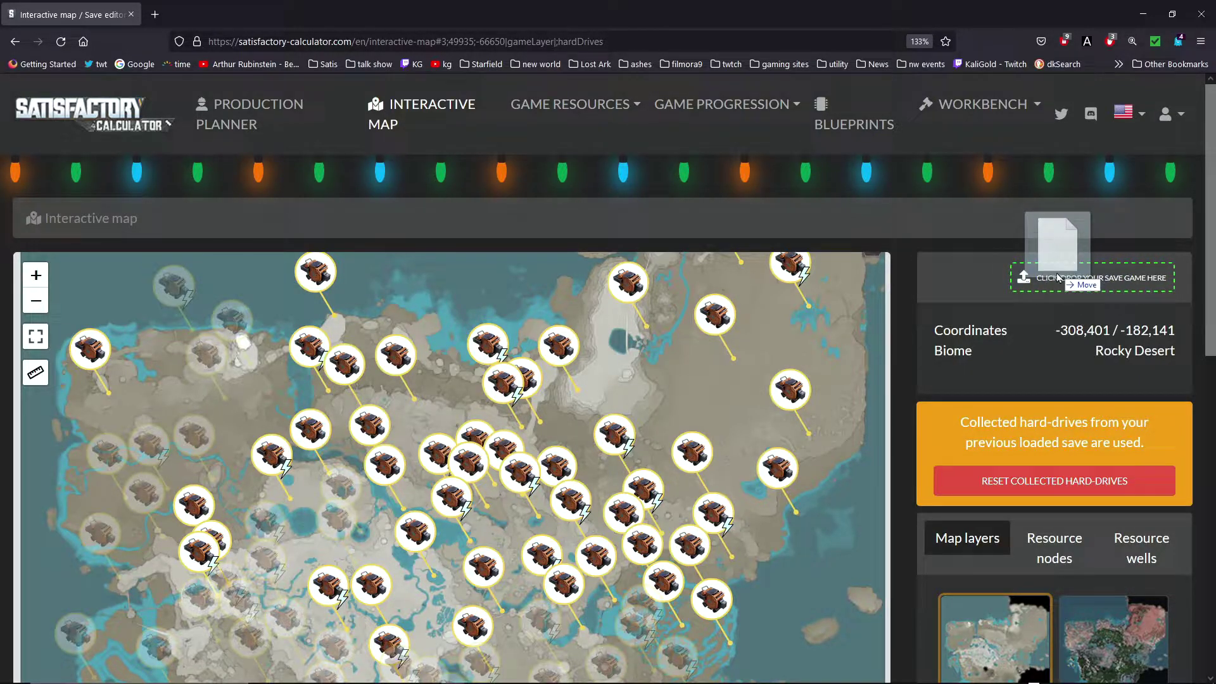
pyautogui.moveTo(1058, 278); pyautogui.dragTo(1078, 276)
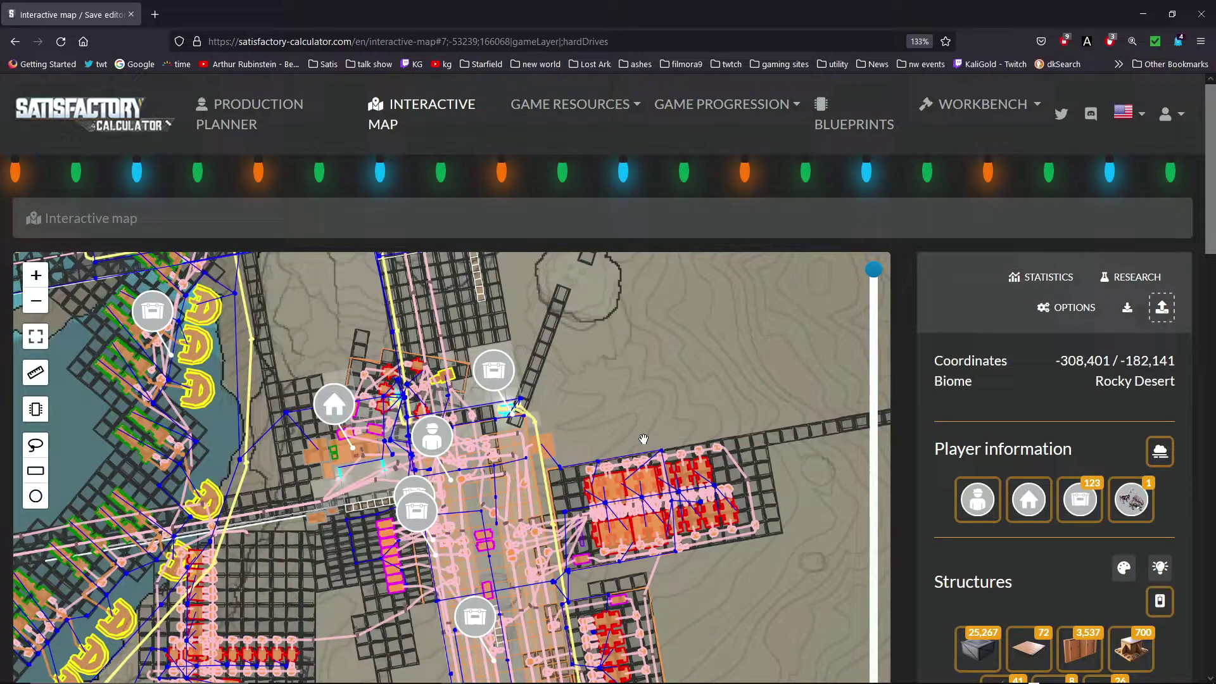
pyautogui.scroll(-2, 645, 438)
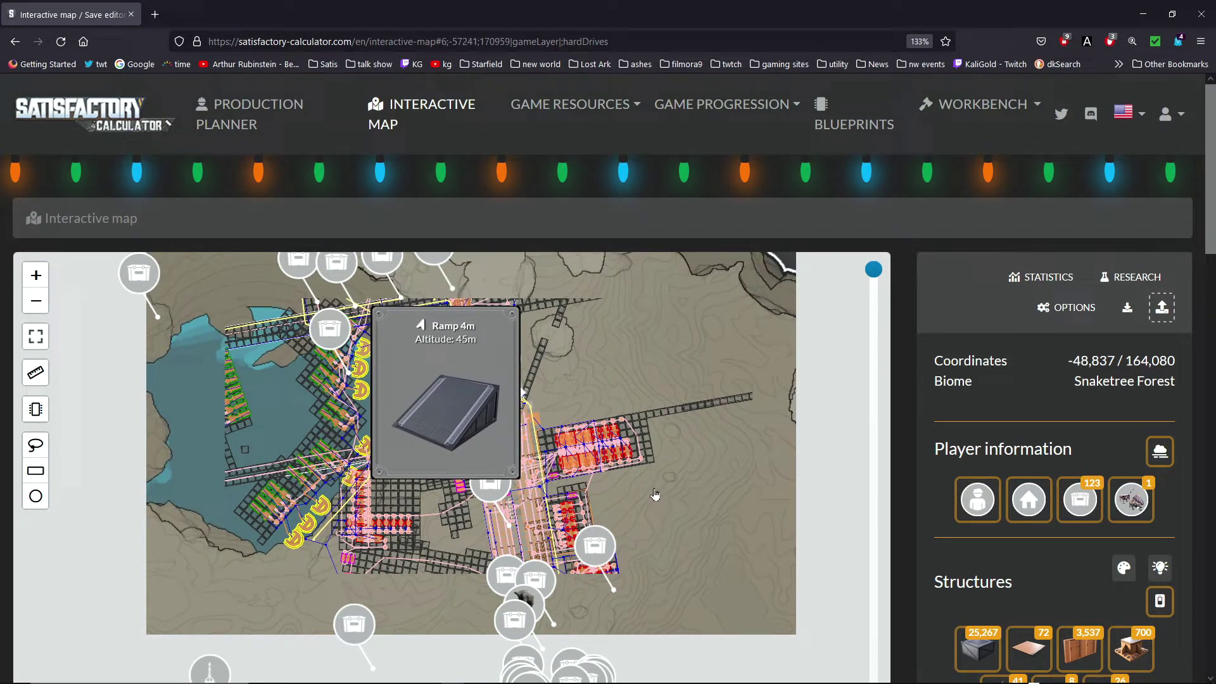
pyautogui.moveTo(654, 494); pyautogui.dragTo(538, 351)
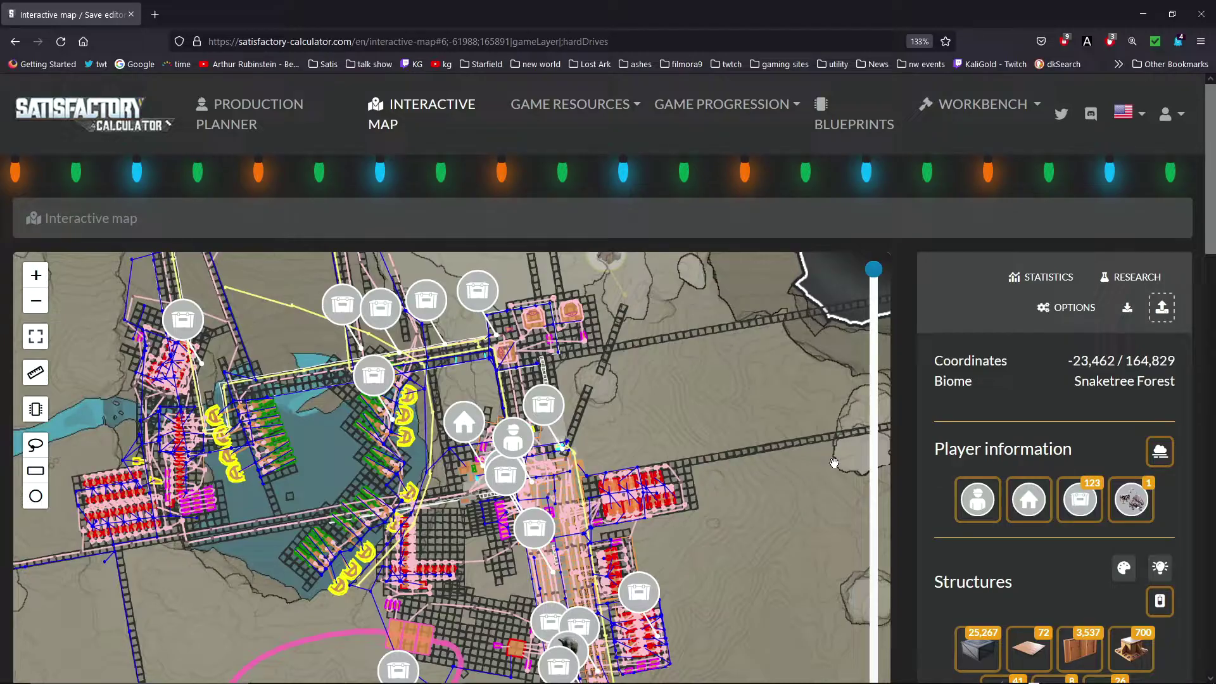
pyautogui.scroll(-1, 965, 457)
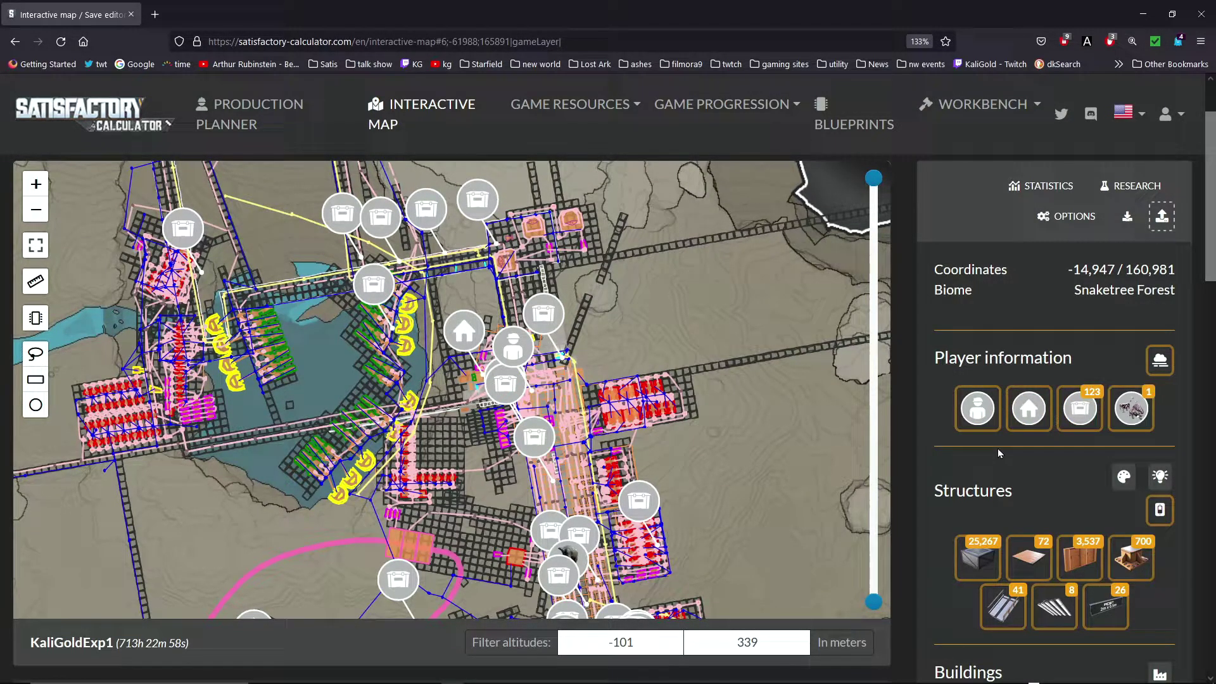
# Step: Hide the player, hub terminal, loot crate, foundation, roof, wall, pillar and sign layers
pyautogui.click(983, 418)
pyautogui.click(1029, 409)
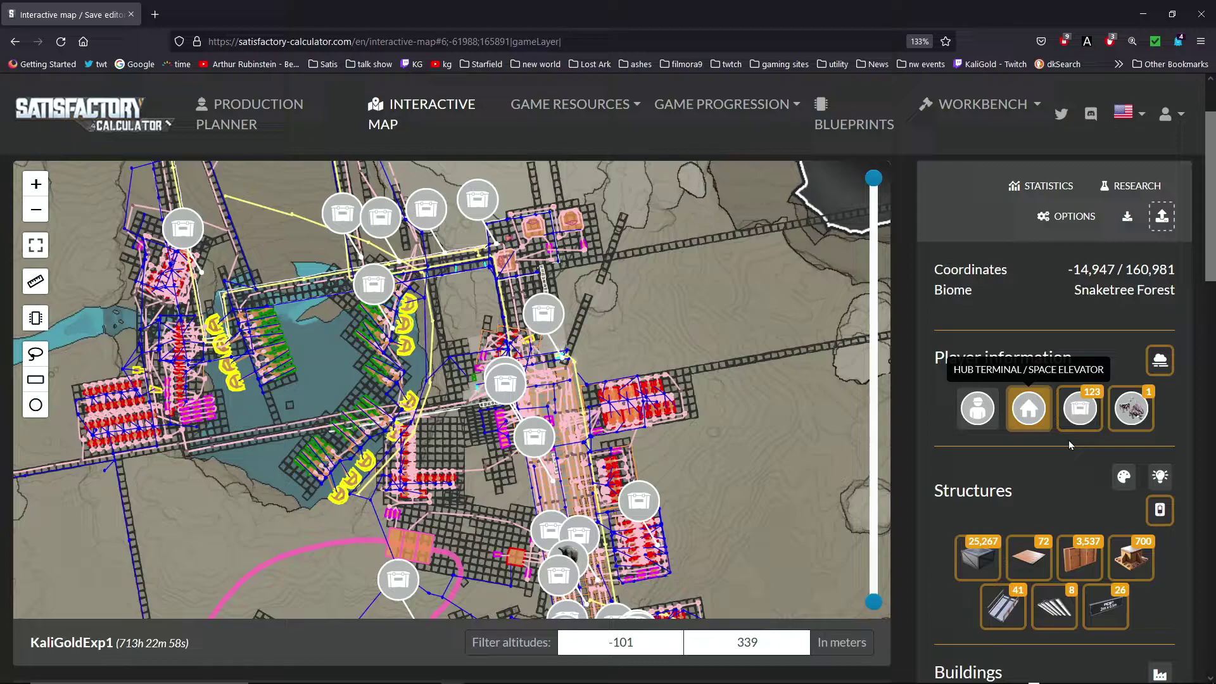
pyautogui.click(1081, 408)
pyautogui.scroll(-1, 1125, 449)
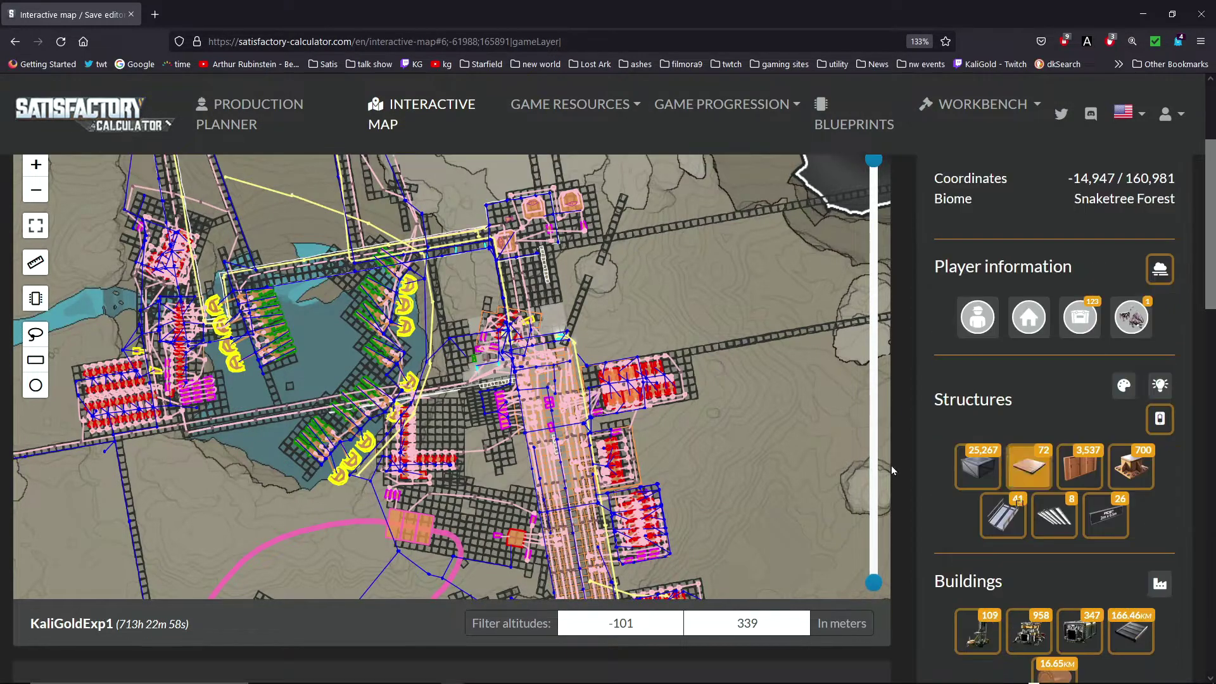
pyautogui.click(984, 465)
pyautogui.click(1030, 466)
pyautogui.click(1082, 465)
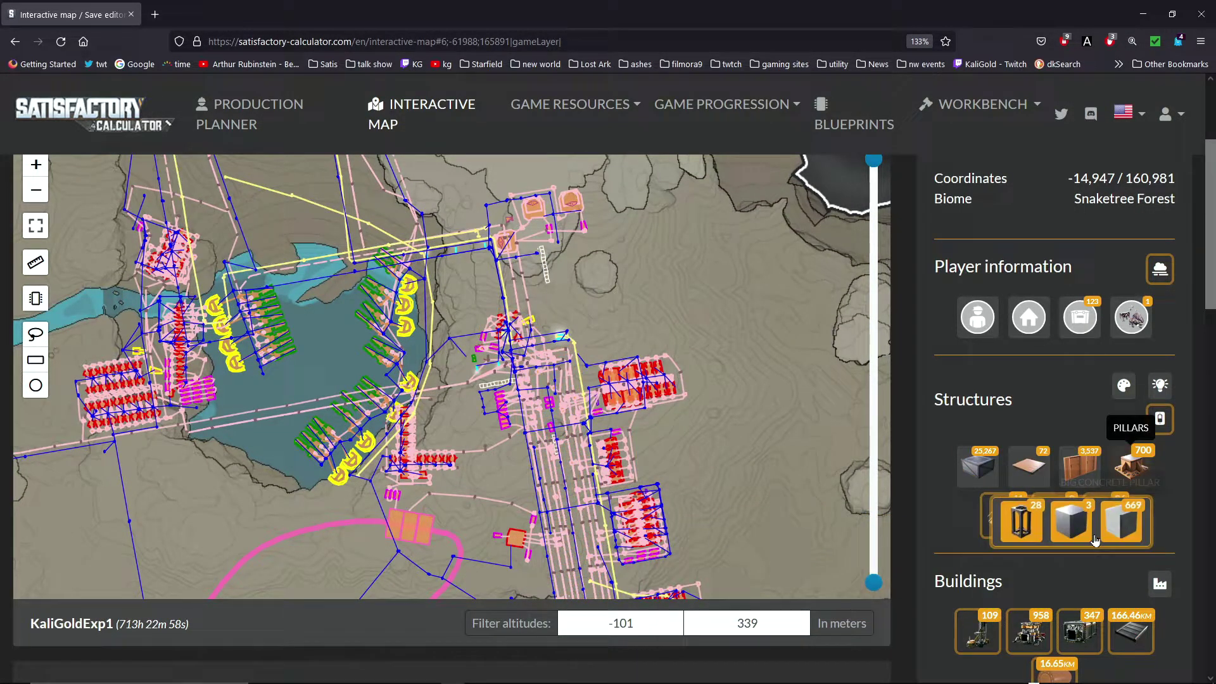
pyautogui.click(1134, 465)
pyautogui.click(1005, 515)
pyautogui.click(1055, 515)
pyautogui.click(1107, 516)
pyautogui.click(1029, 561)
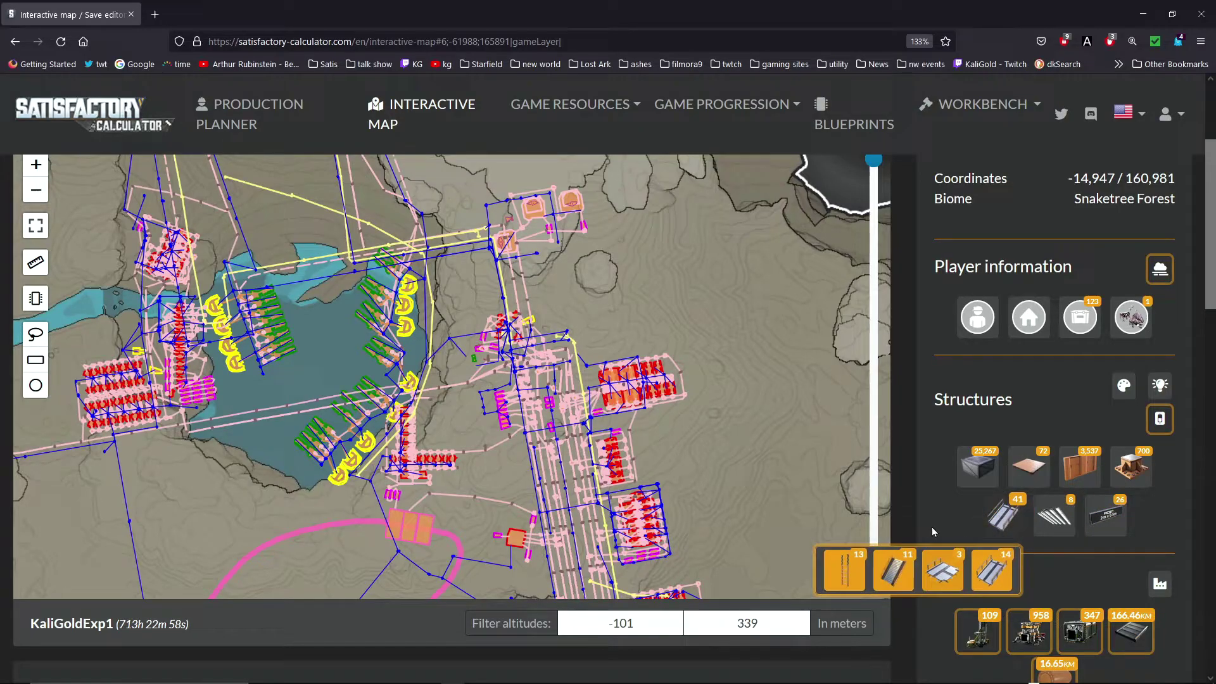
pyautogui.scroll(-3, 936, 527)
# Step: Hide two building categories, power lines, biomass, coal and fuel generators, and power storage
pyautogui.click(979, 356)
pyautogui.click(1029, 356)
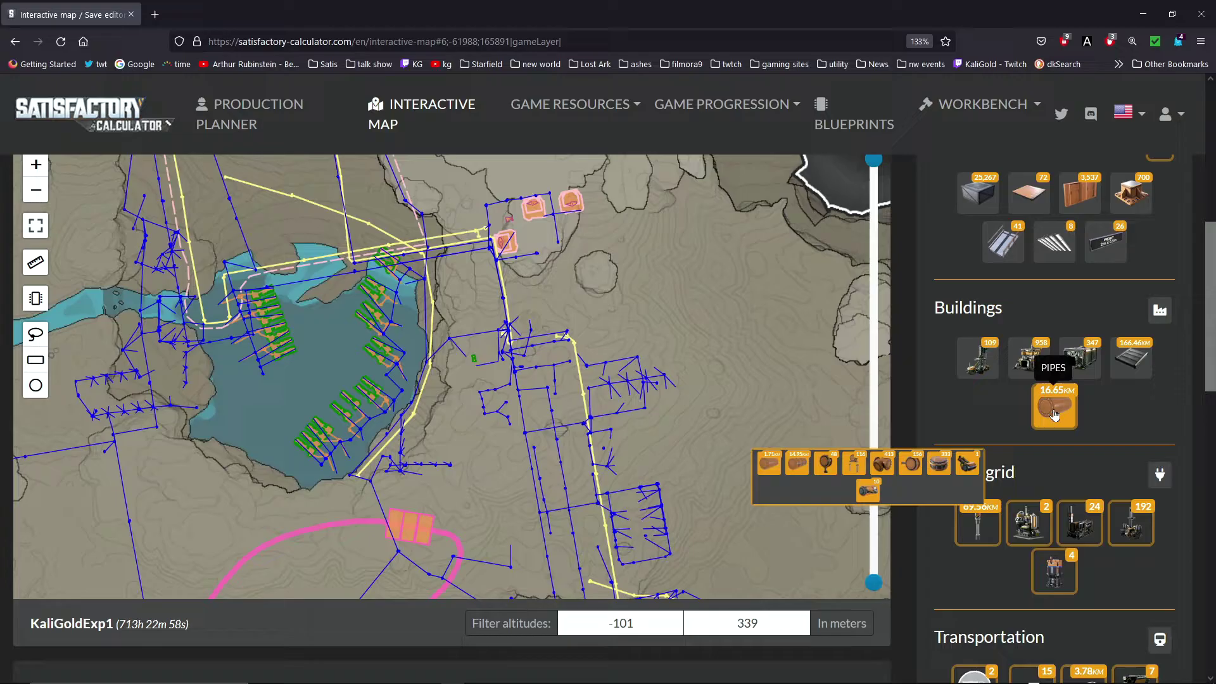
pyautogui.scroll(-2, 937, 554)
pyautogui.click(978, 434)
pyautogui.click(1029, 434)
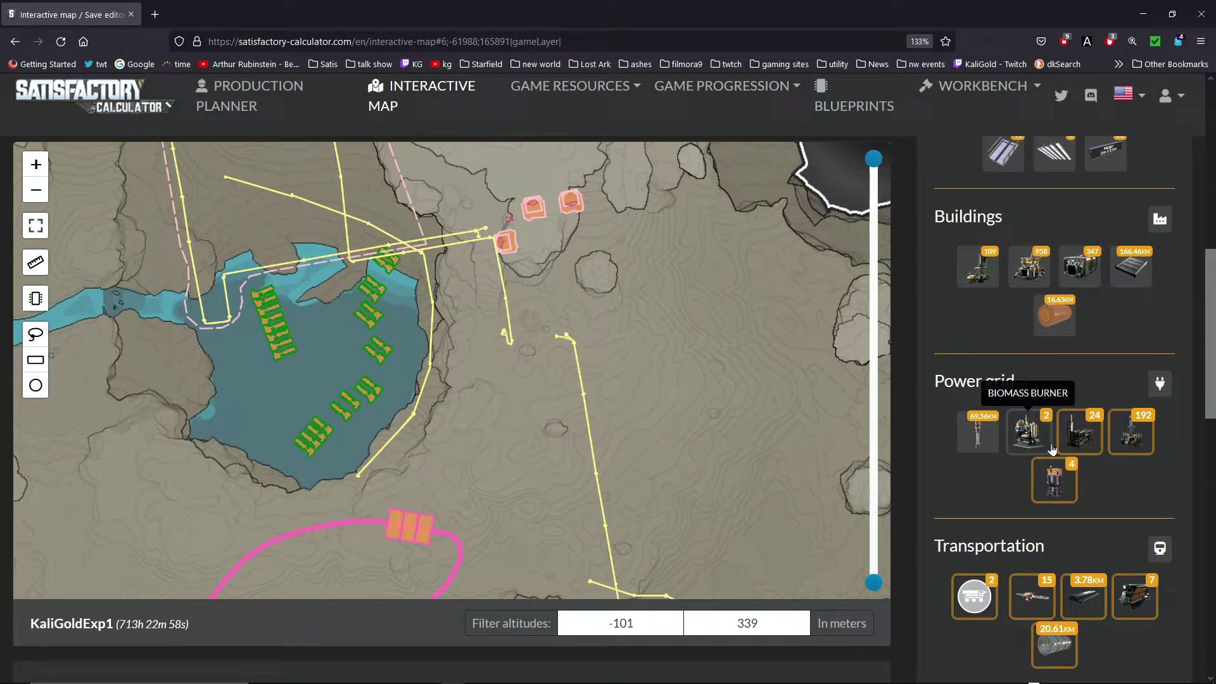
pyautogui.click(1081, 435)
pyautogui.click(1131, 432)
pyautogui.click(1055, 479)
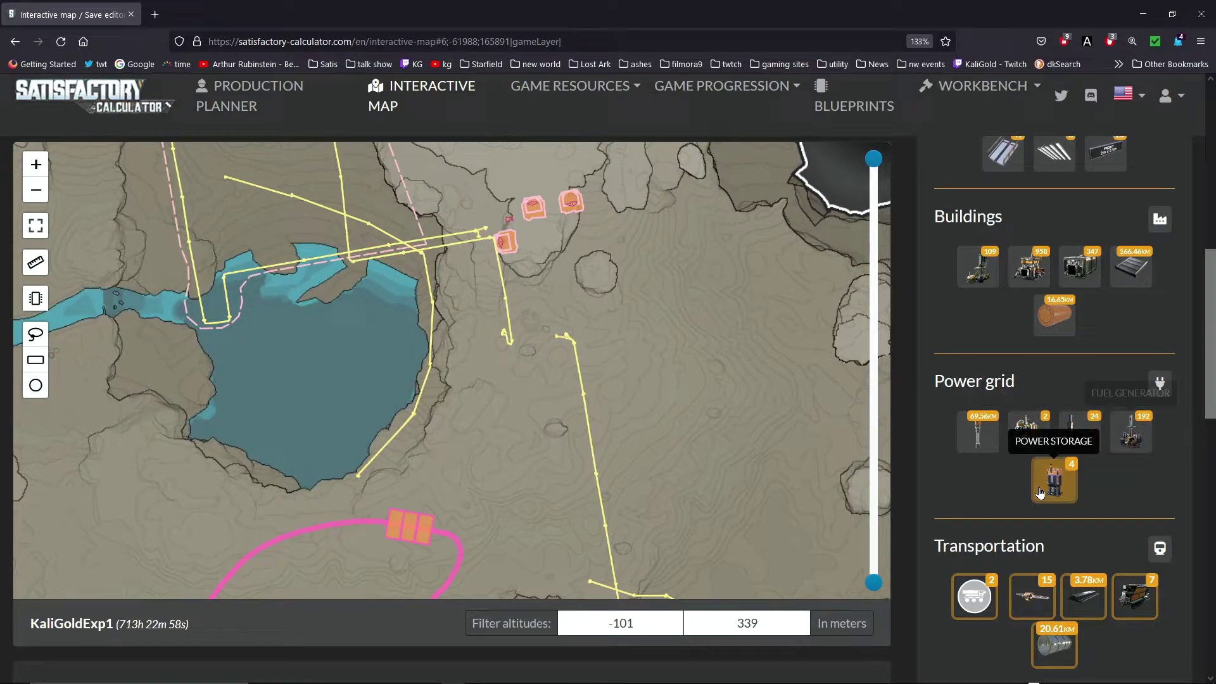
pyautogui.scroll(-2, 969, 494)
# Step: Hide truck stations, drone ports, trains, hypertubes and pipelines, then pan across the world
pyautogui.click(974, 416)
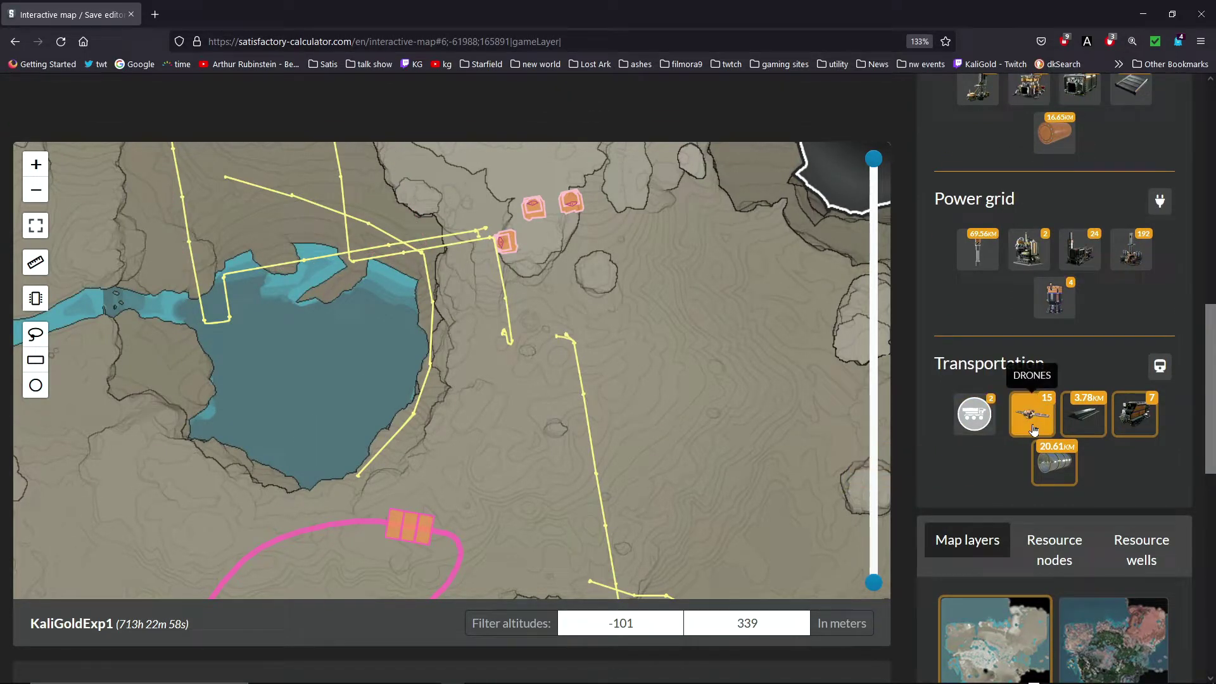
pyautogui.click(1031, 415)
pyautogui.click(1087, 415)
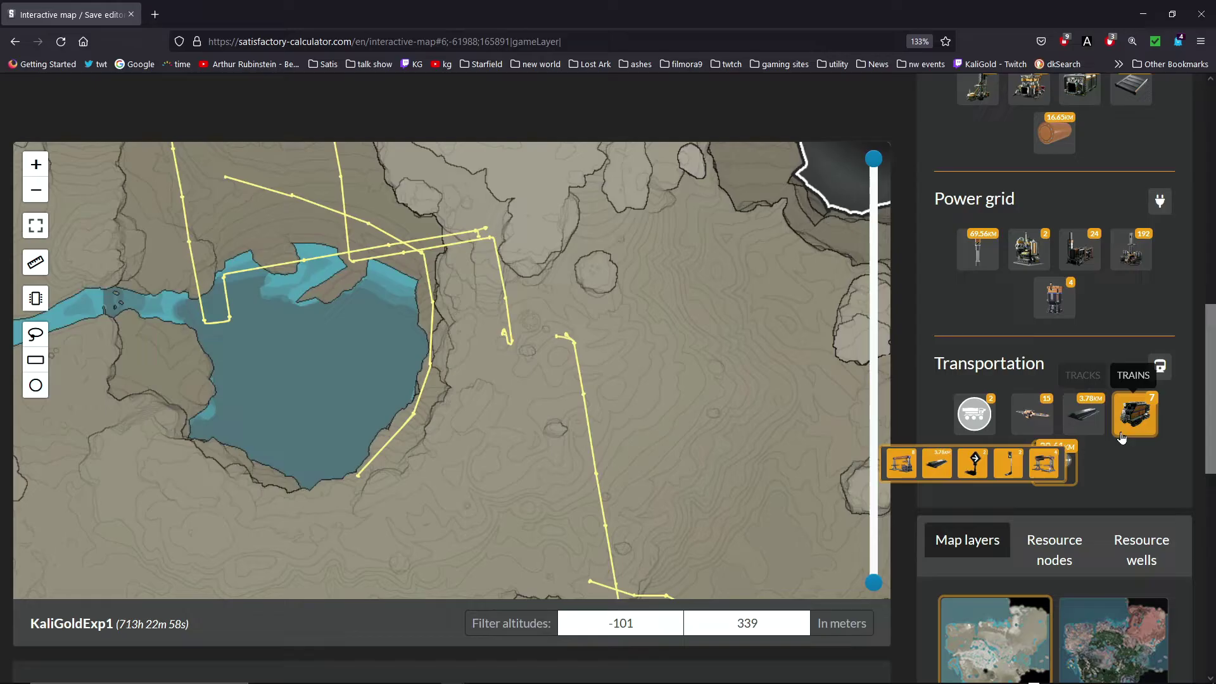
pyautogui.click(1136, 415)
pyautogui.click(1055, 463)
pyautogui.click(988, 513)
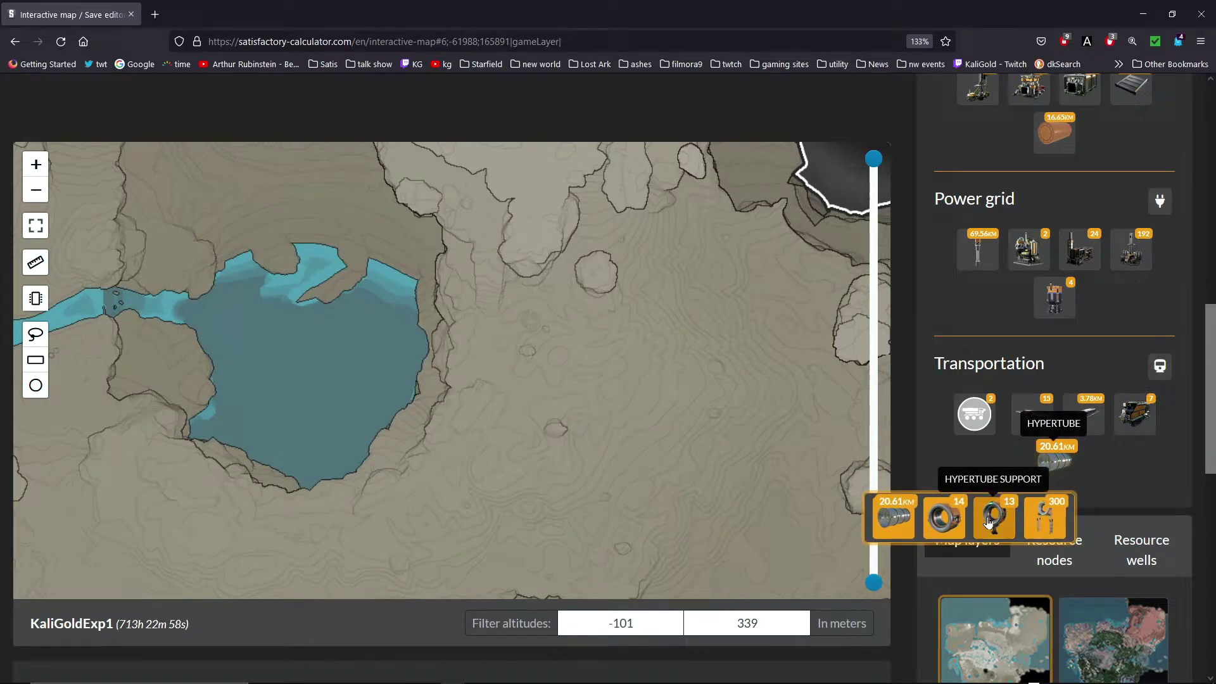
pyautogui.click(1031, 513)
pyautogui.scroll(-1, 680, 436)
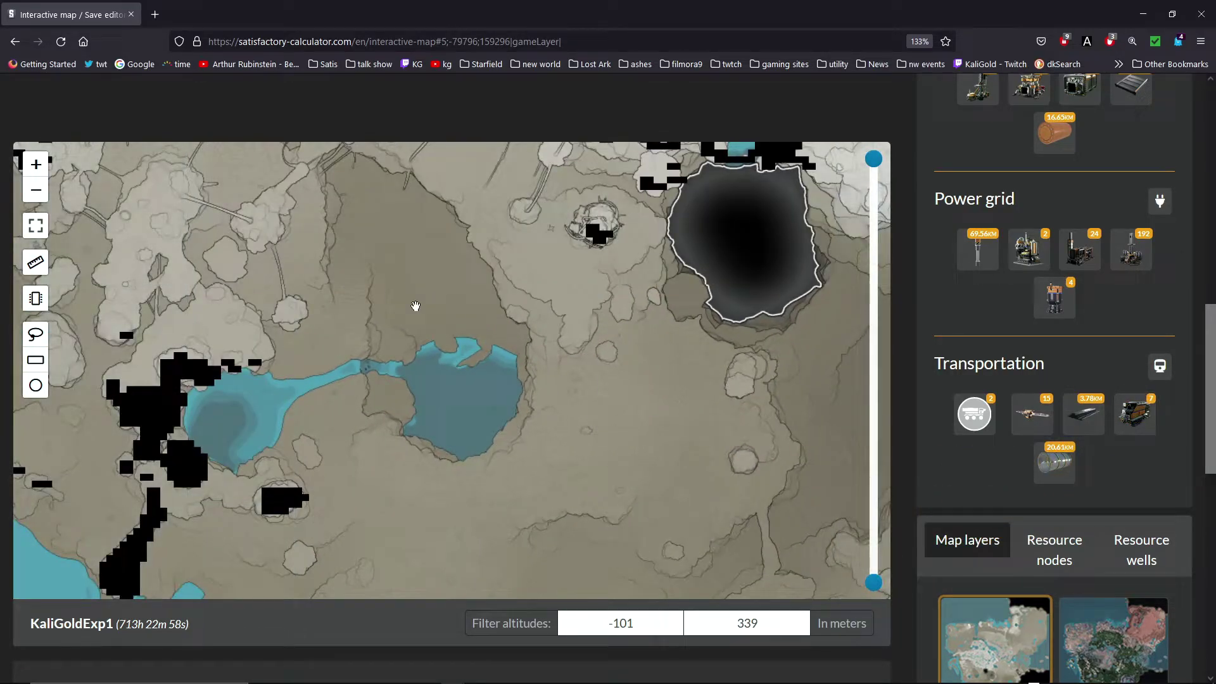
pyautogui.moveTo(408, 304); pyautogui.dragTo(590, 410)
pyautogui.scroll(-1, 589, 410)
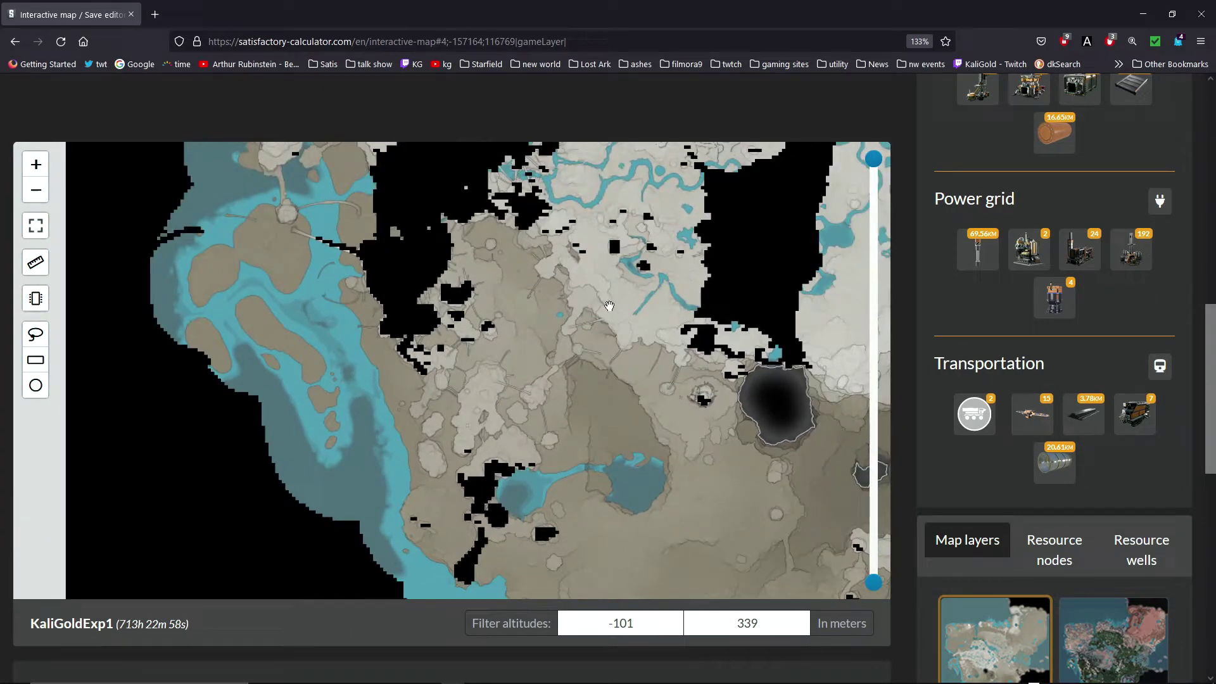
pyautogui.scroll(-1, 571, 380)
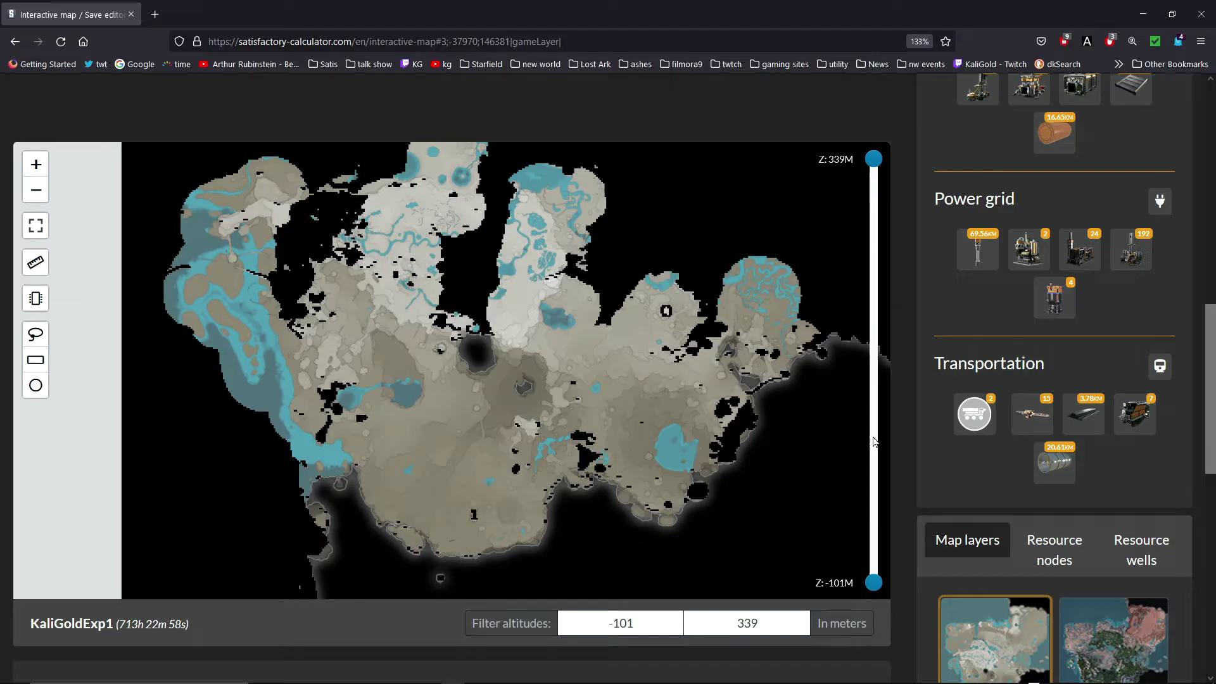
pyautogui.scroll(-3, 940, 484)
pyautogui.scroll(-3, 947, 484)
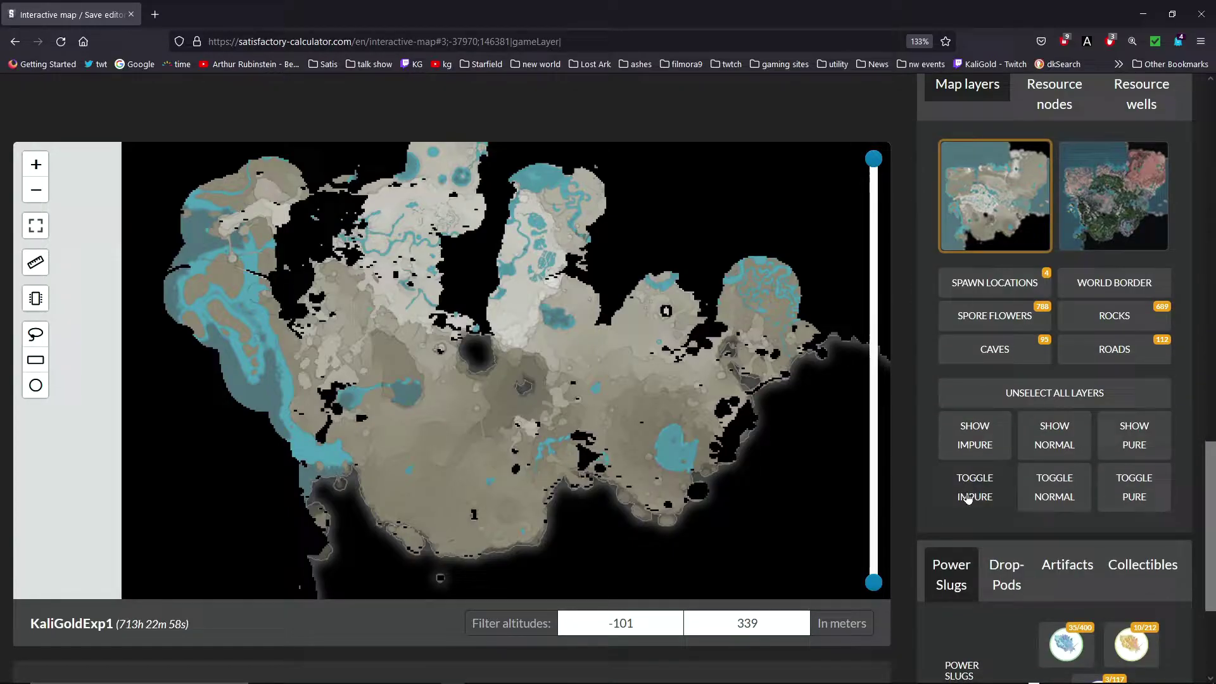
pyautogui.scroll(-3, 948, 482)
# Step: Enable the Hard Drives layer under Drop-Pods and pan to another region
pyautogui.click(1006, 401)
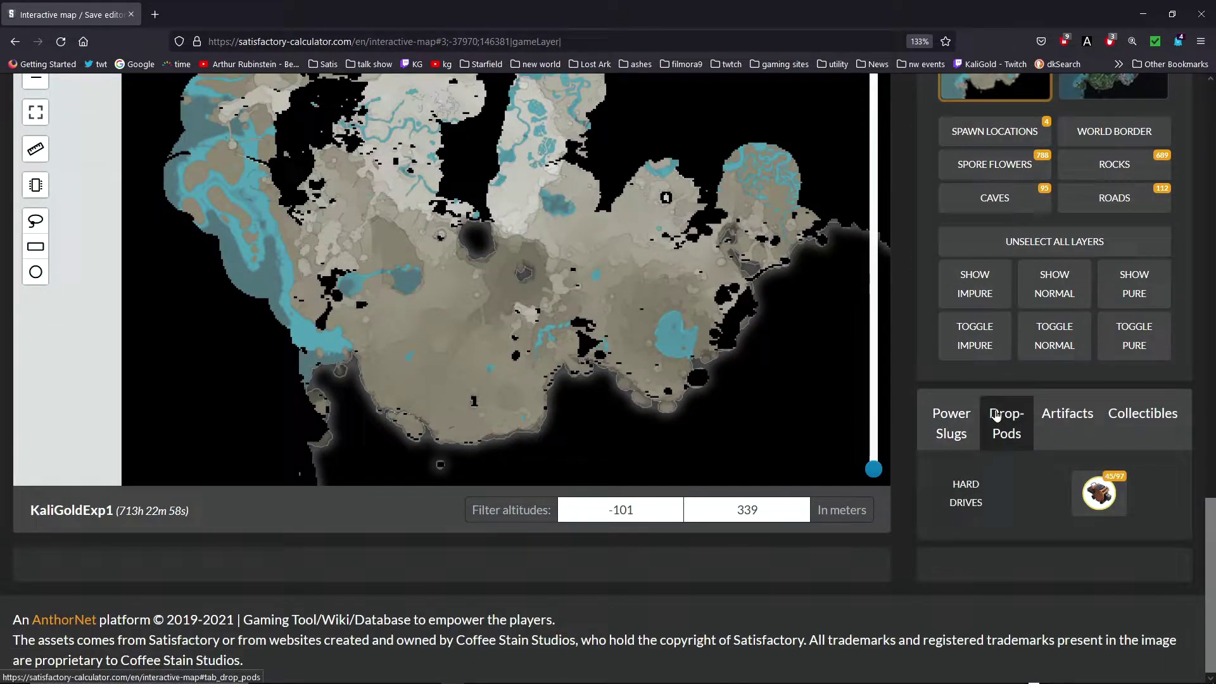
pyautogui.click(1098, 492)
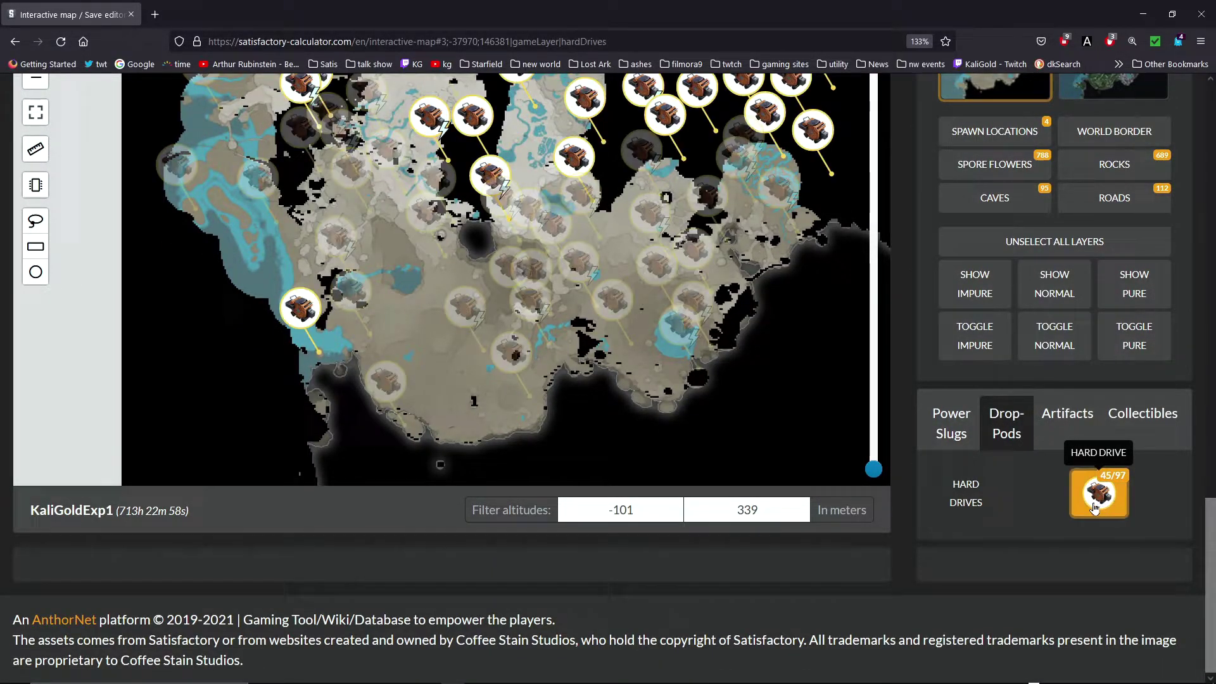
pyautogui.scroll(1, 532, 257)
pyautogui.moveTo(632, 233); pyautogui.dragTo(373, 271)
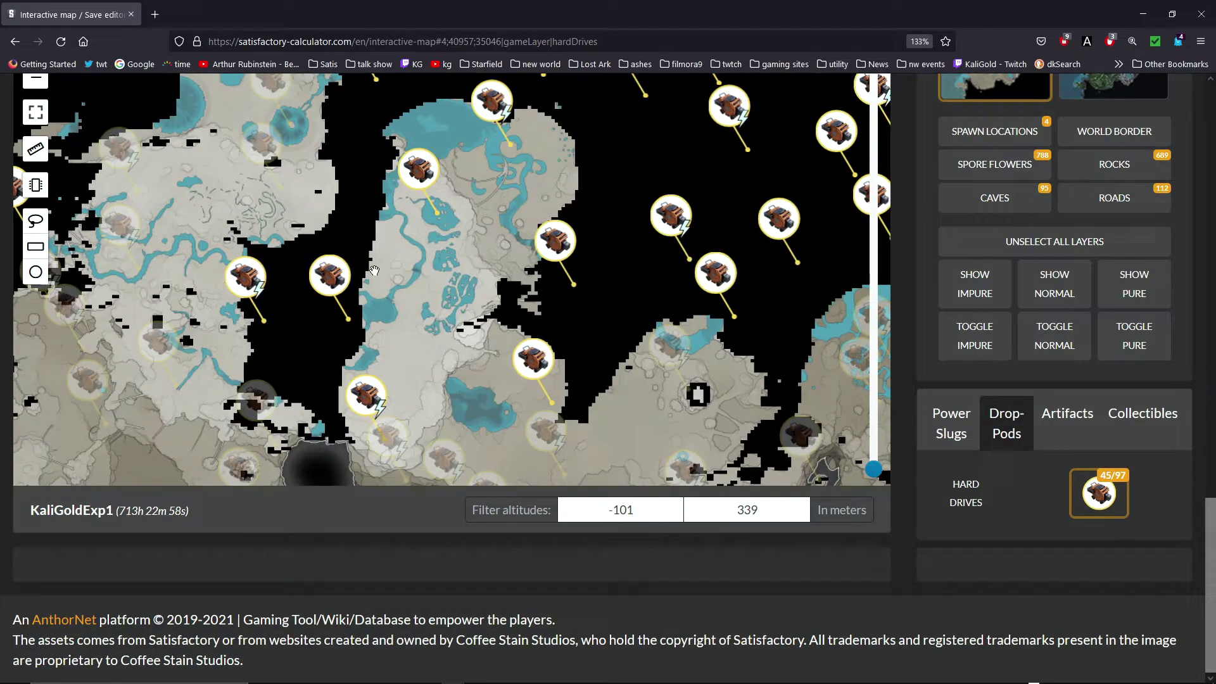
pyautogui.scroll(-1, 391, 356)
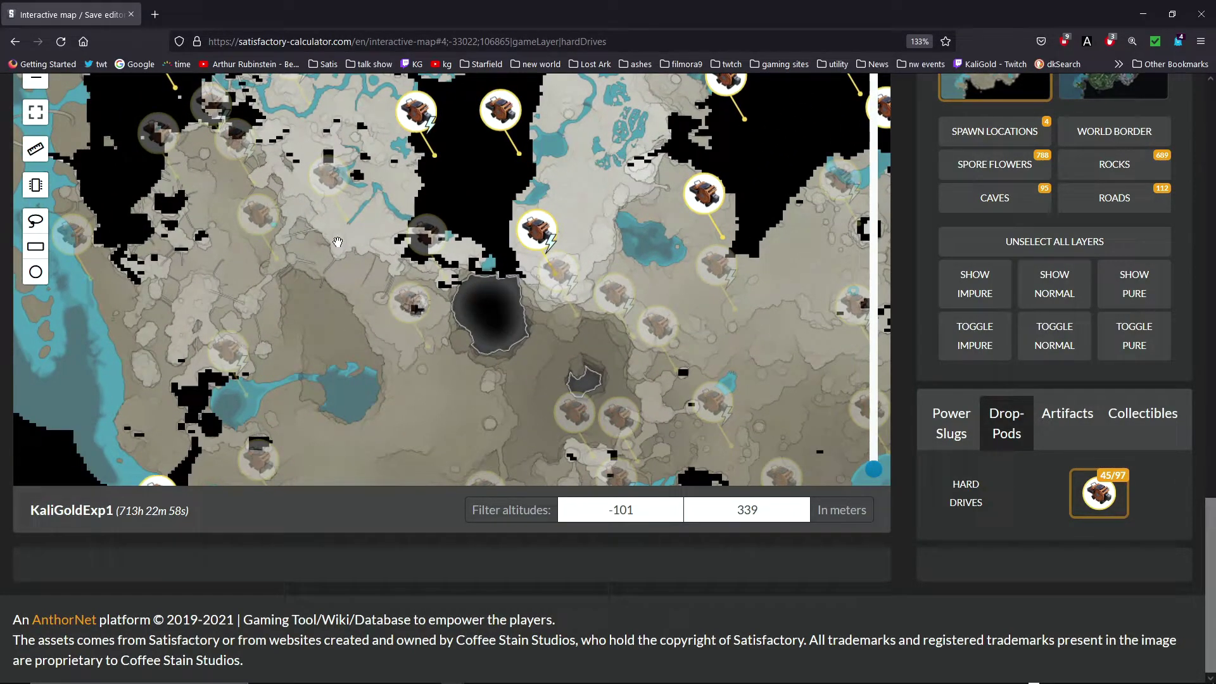
pyautogui.scroll(1, 458, 411)
pyautogui.moveTo(616, 273)
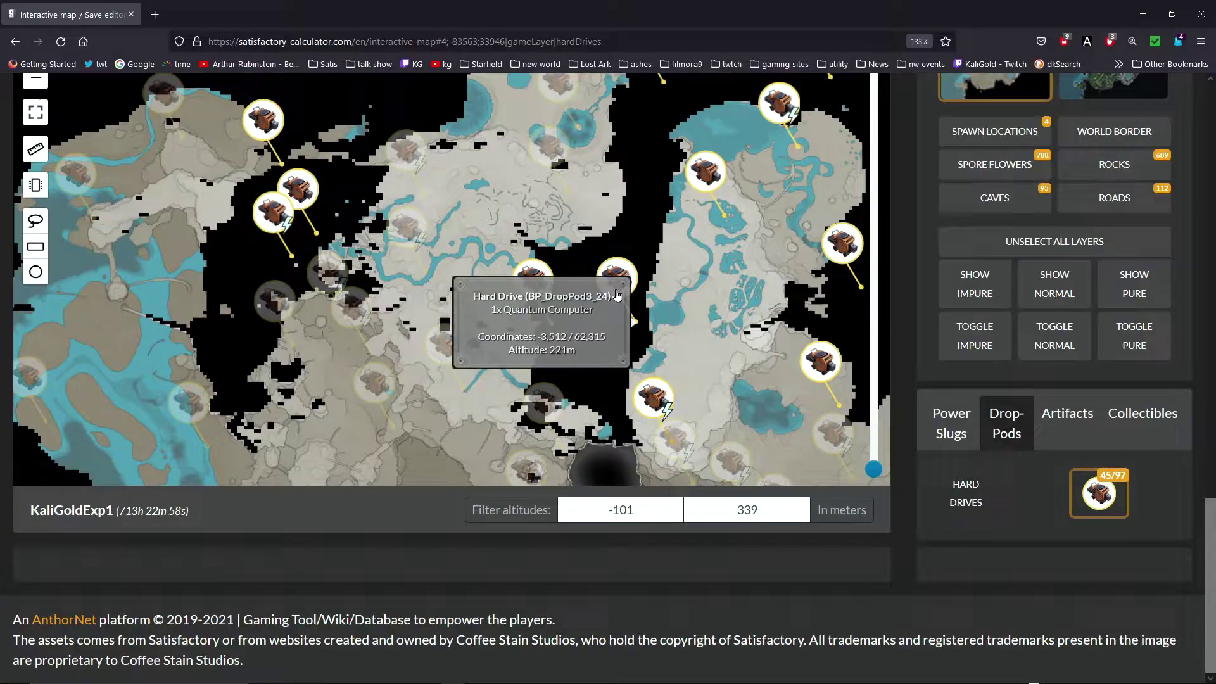
pyautogui.scroll(-1, 633, 285)
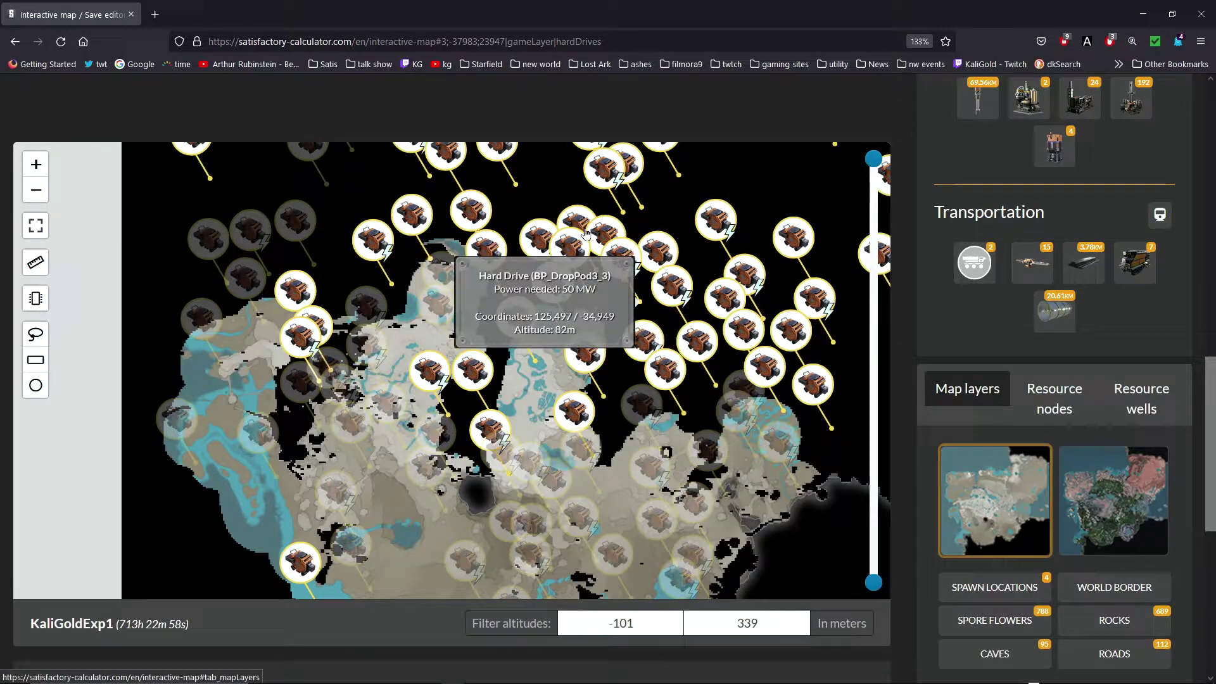
pyautogui.scroll(1, 403, 219)
pyautogui.scroll(-1, 402, 219)
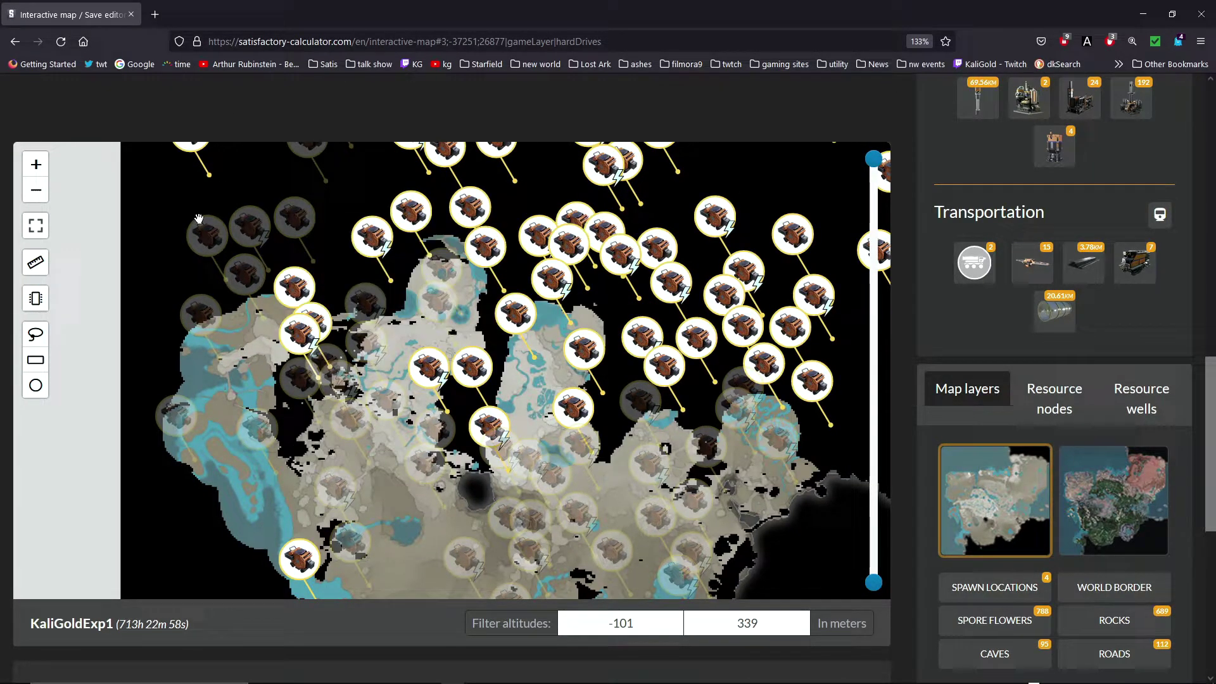
pyautogui.moveTo(567, 244)
pyautogui.scroll(1, 616, 245)
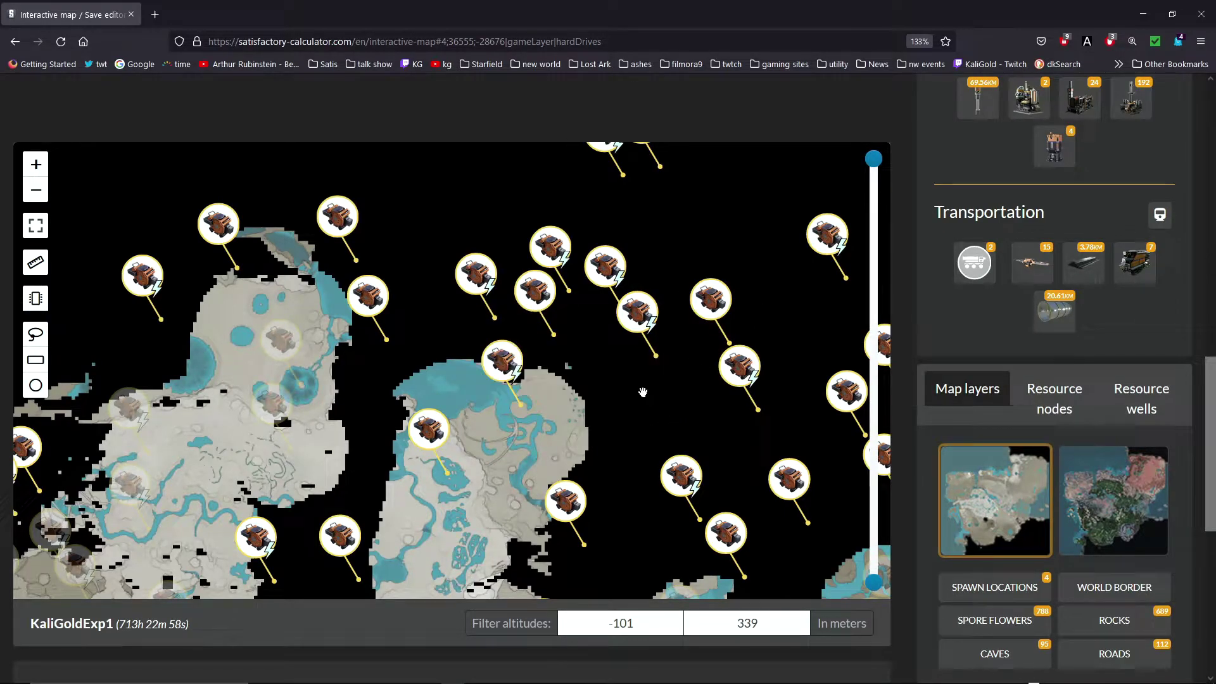
# Step: Reload the map page and pan down the world to inspect hard drive markers
pyautogui.click(61, 41)
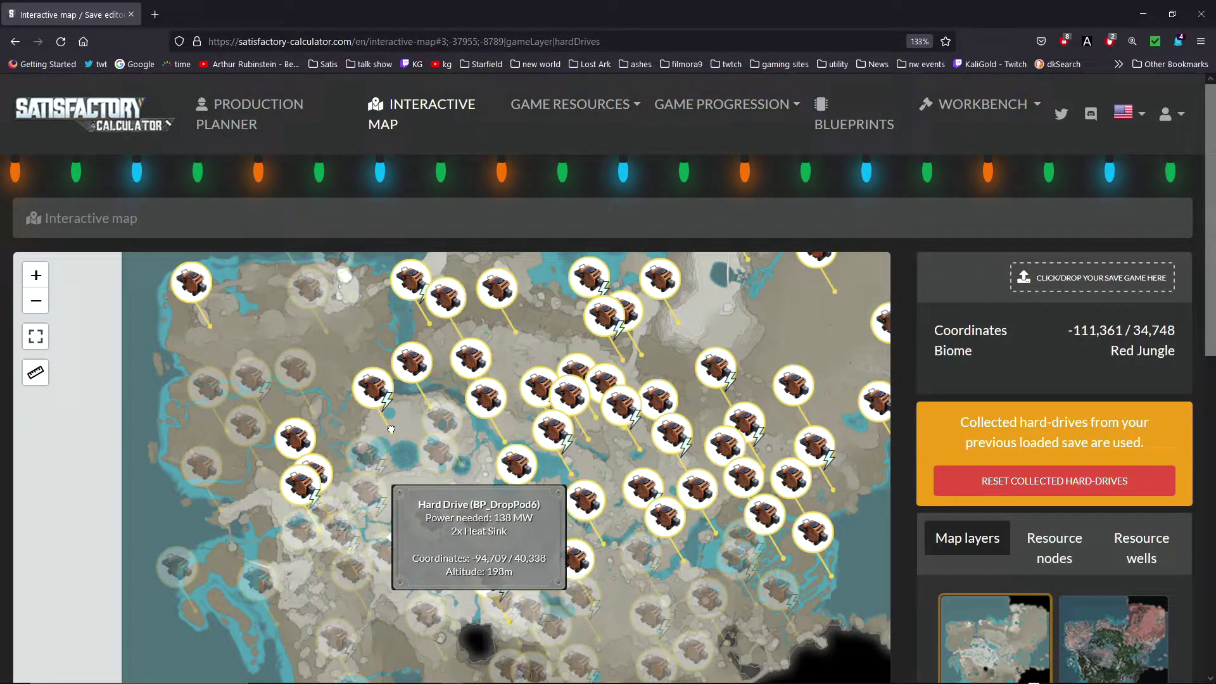
pyautogui.moveTo(447, 570); pyautogui.dragTo(390, 419)
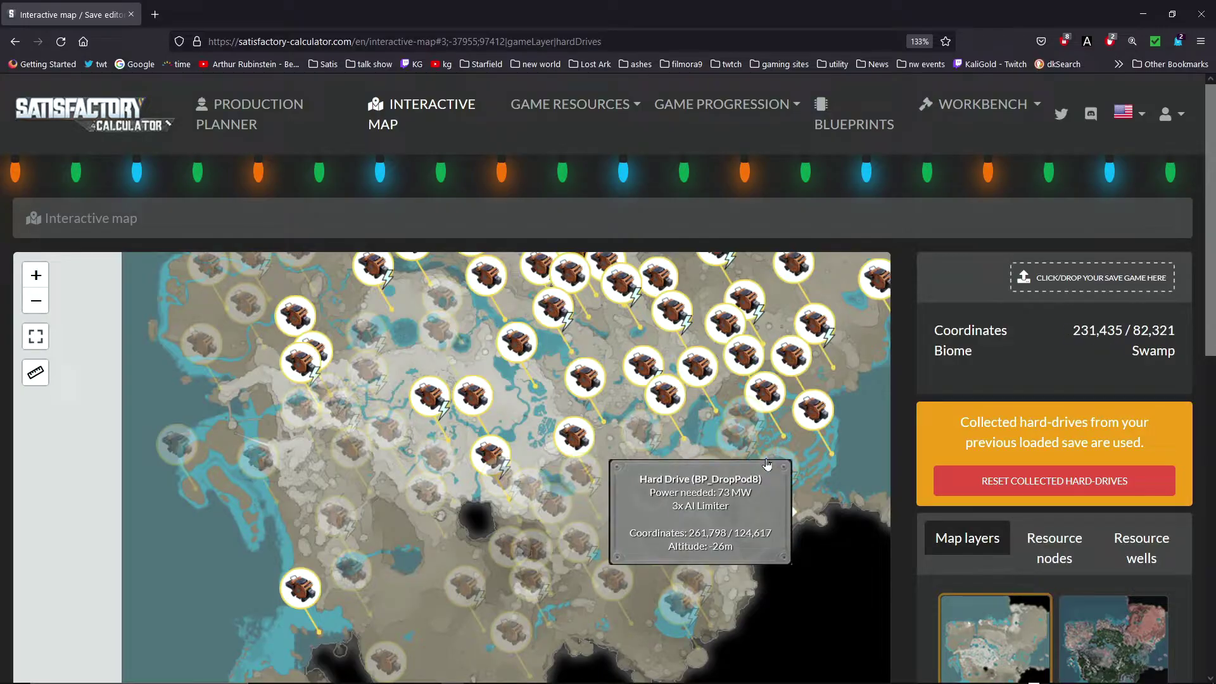
pyautogui.moveTo(437, 404); pyautogui.dragTo(432, 538)
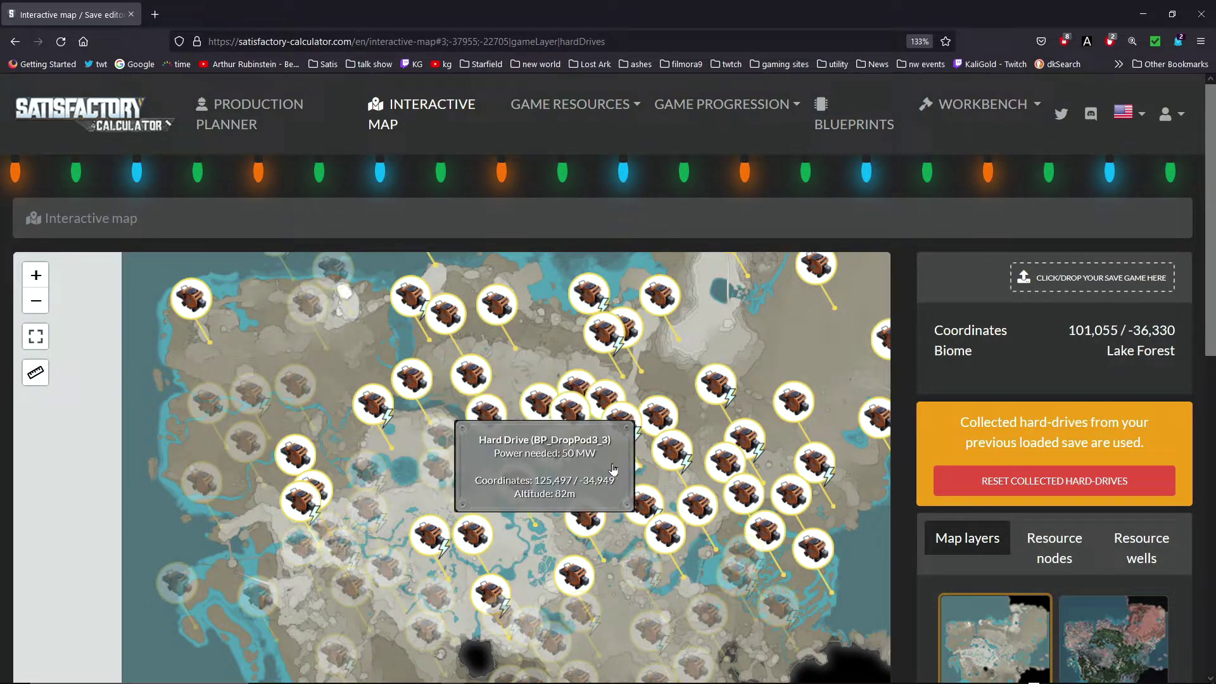
pyautogui.scroll(1, 613, 469)
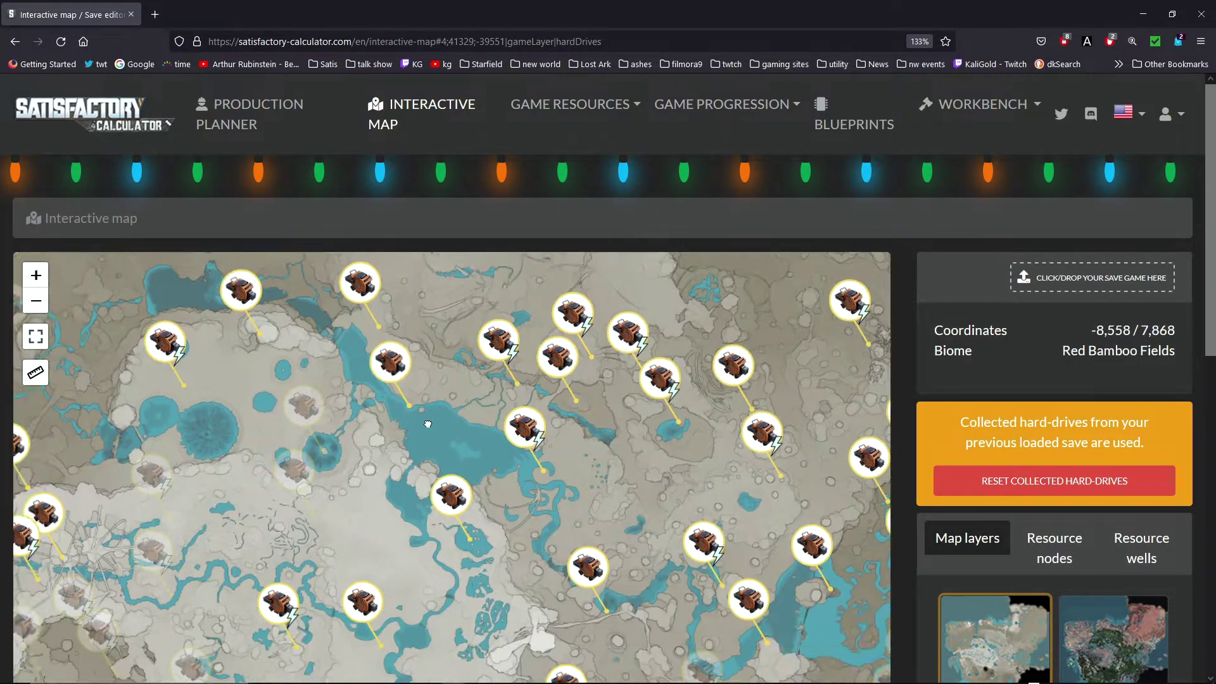
pyautogui.moveTo(421, 562)
pyautogui.mouseDown()
pyautogui.moveTo(476, 353)
pyautogui.moveTo(411, 496)
pyautogui.mouseUp()
pyautogui.scroll(-1, 475, 353)
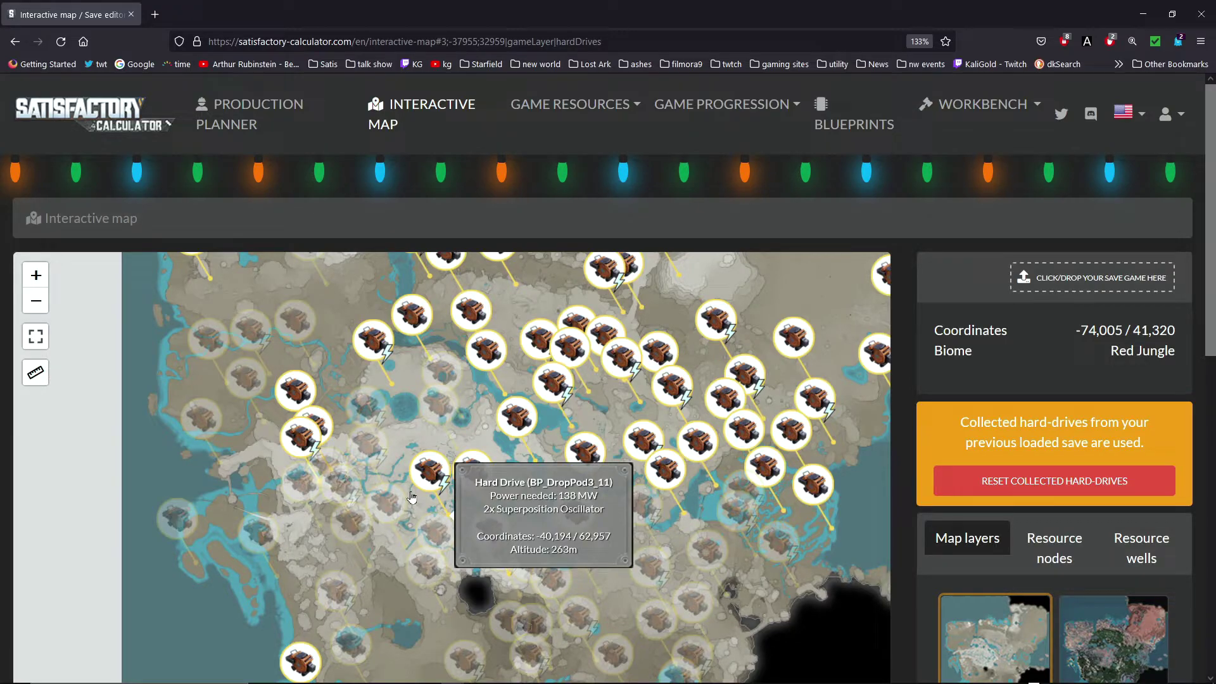
pyautogui.scroll(1, 412, 496)
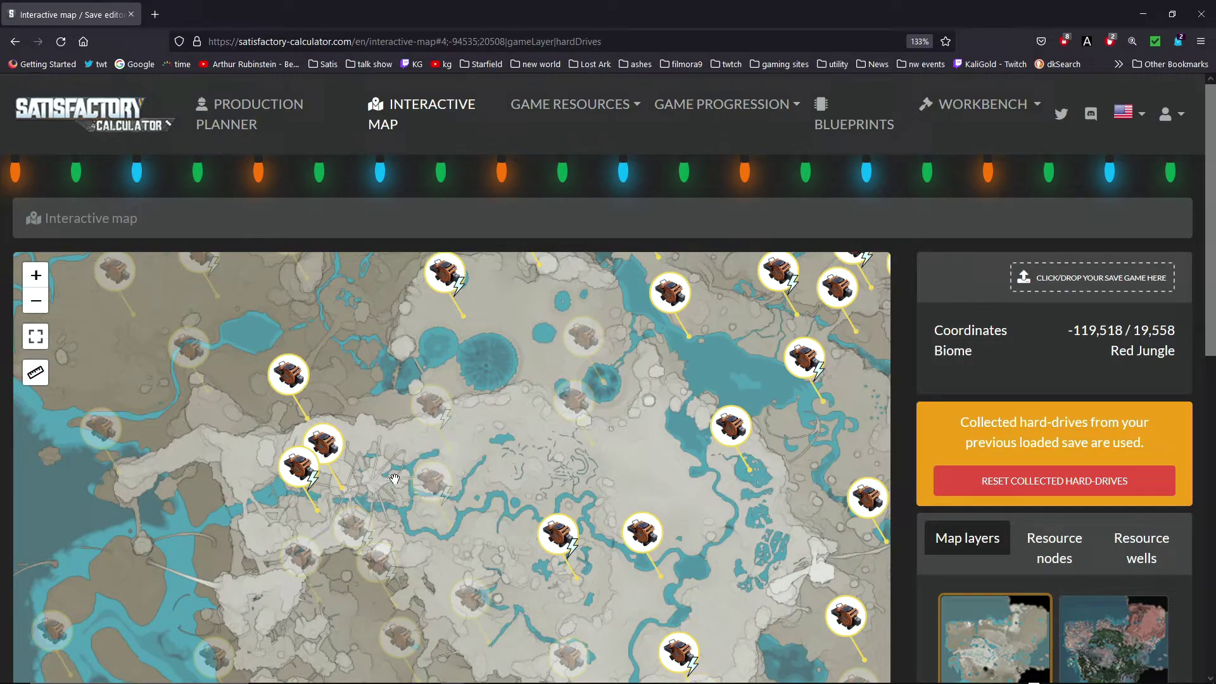